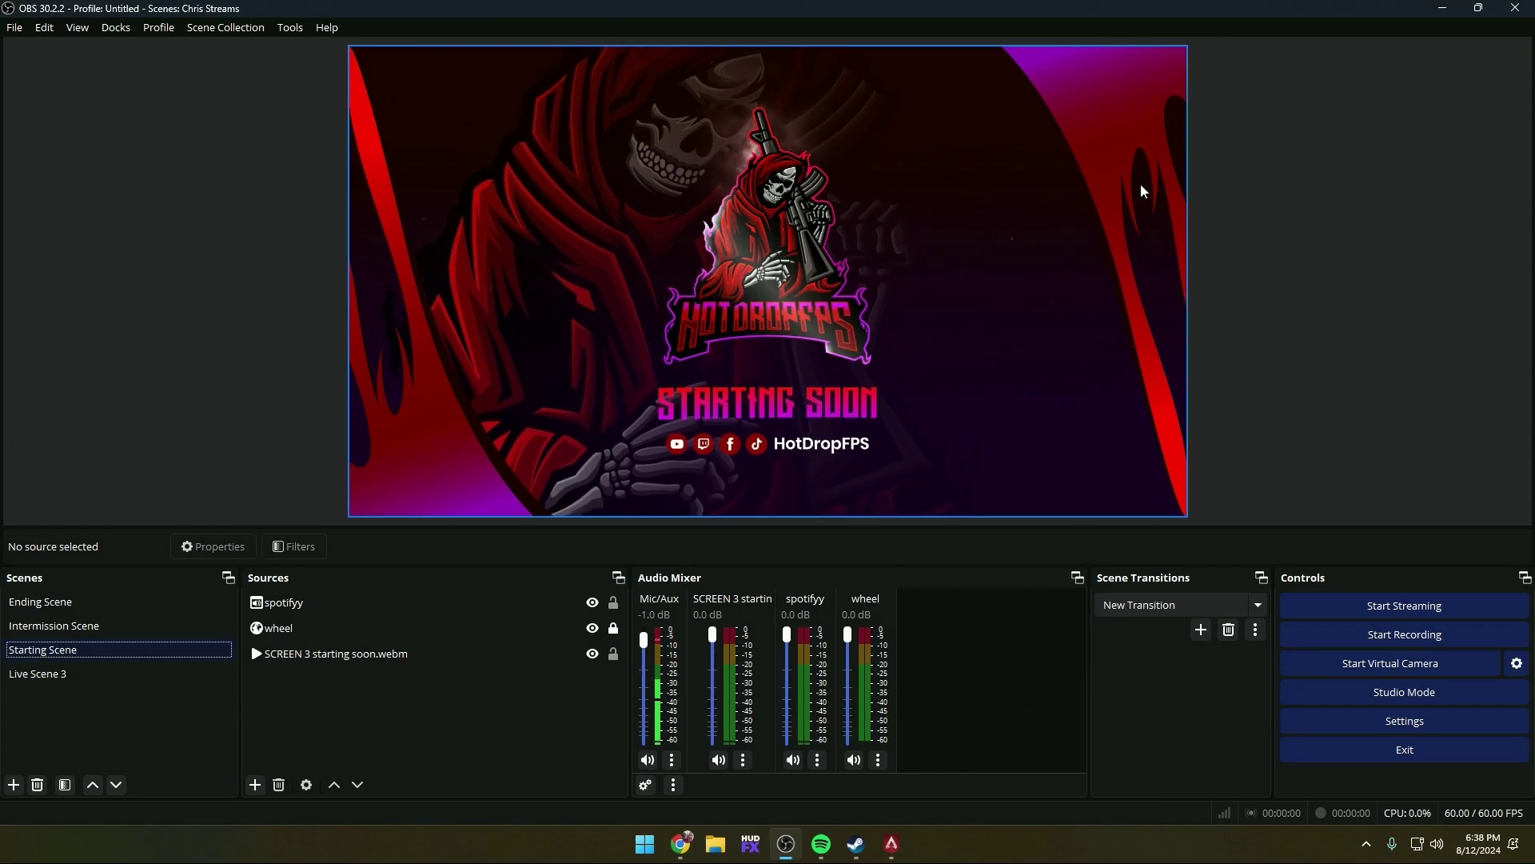
Check the installed OBS Studio version from the Help menu, then close the version window.
click(327, 29)
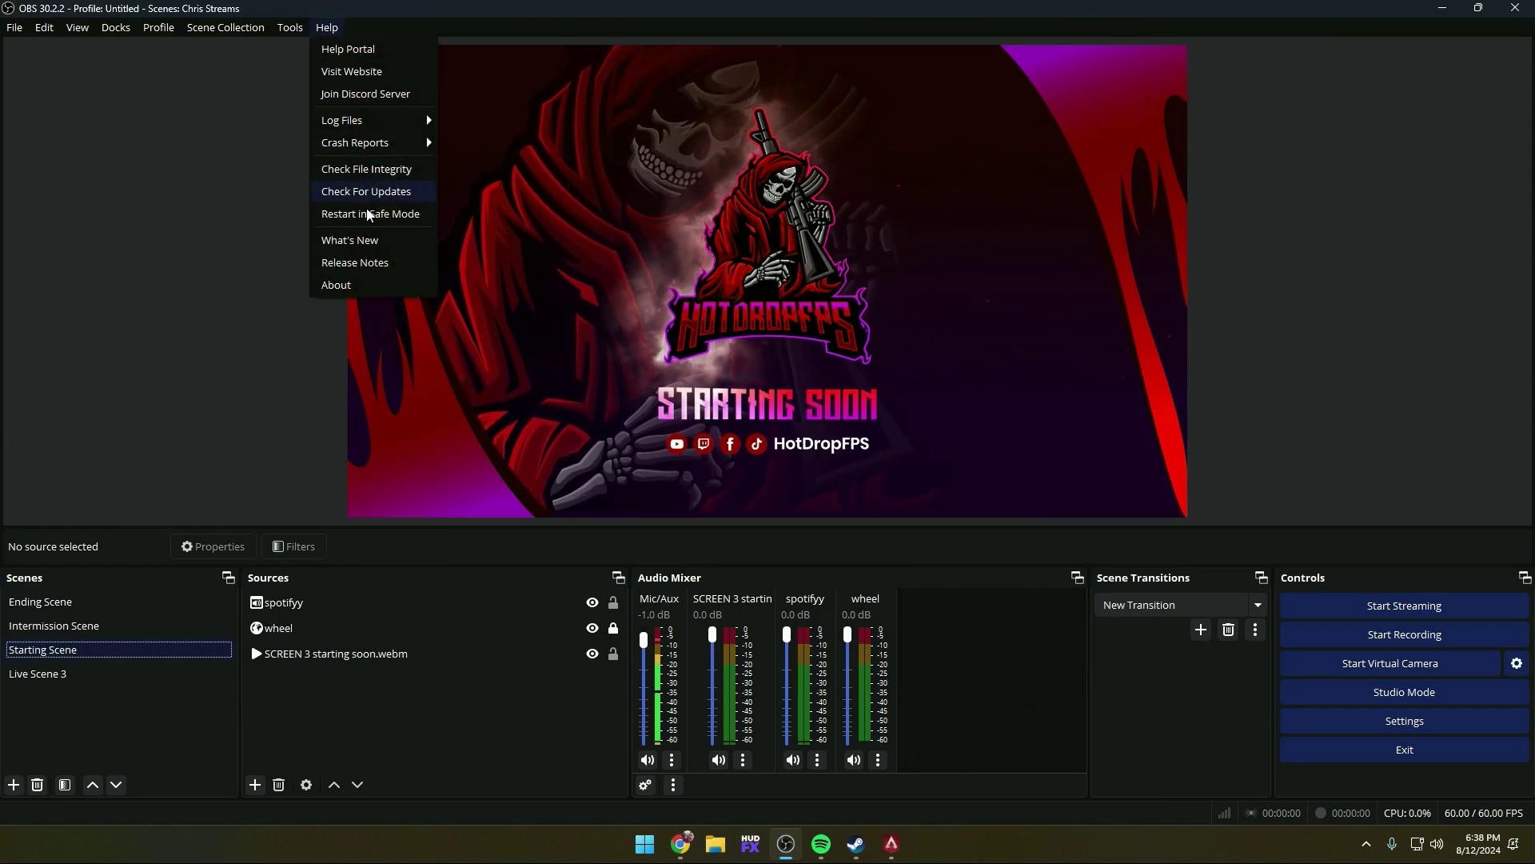
click(365, 285)
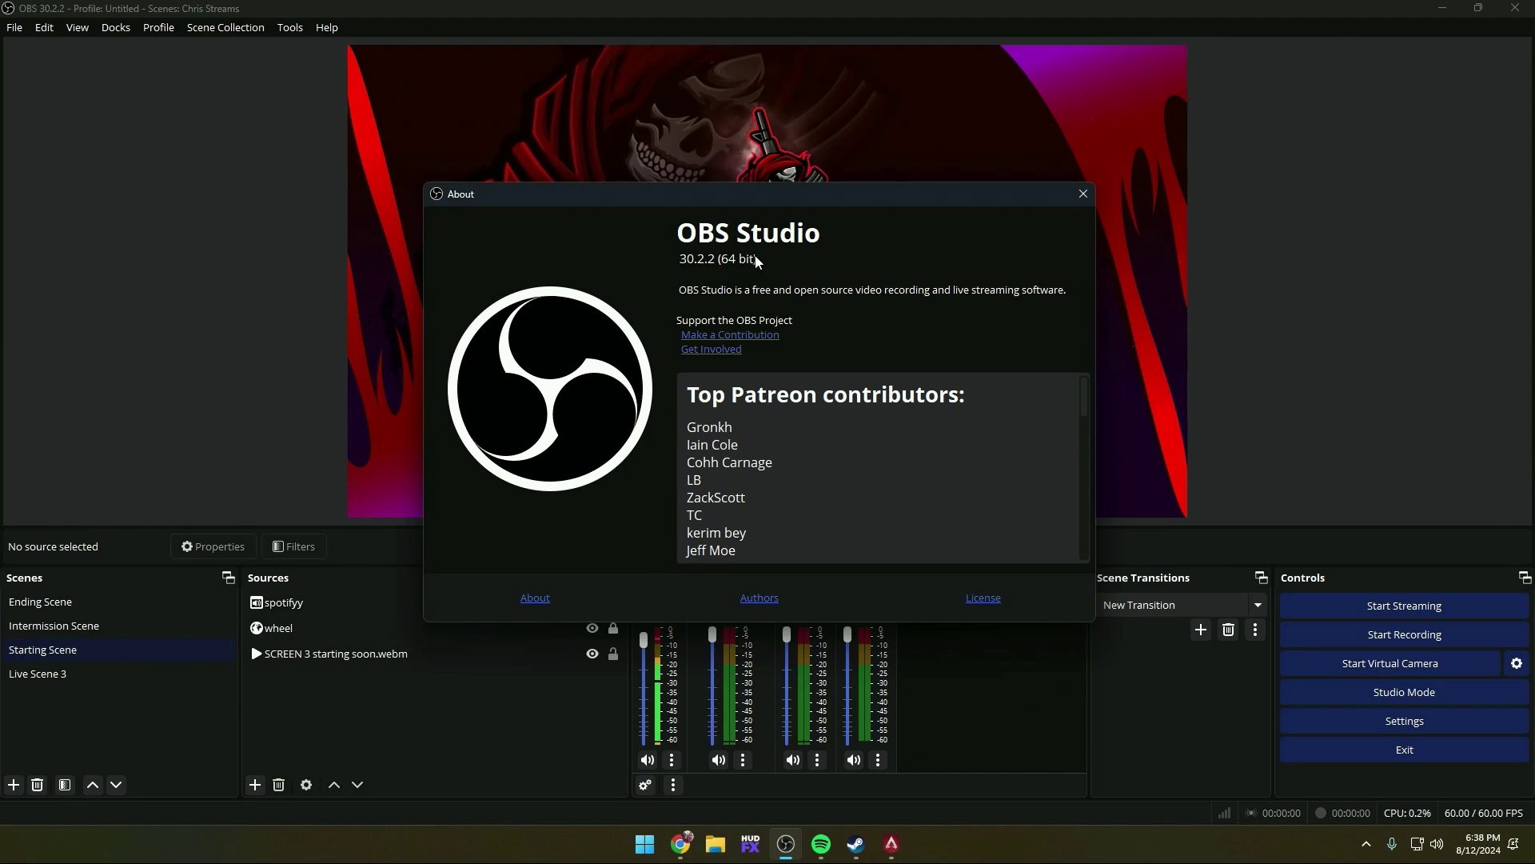
click(1084, 193)
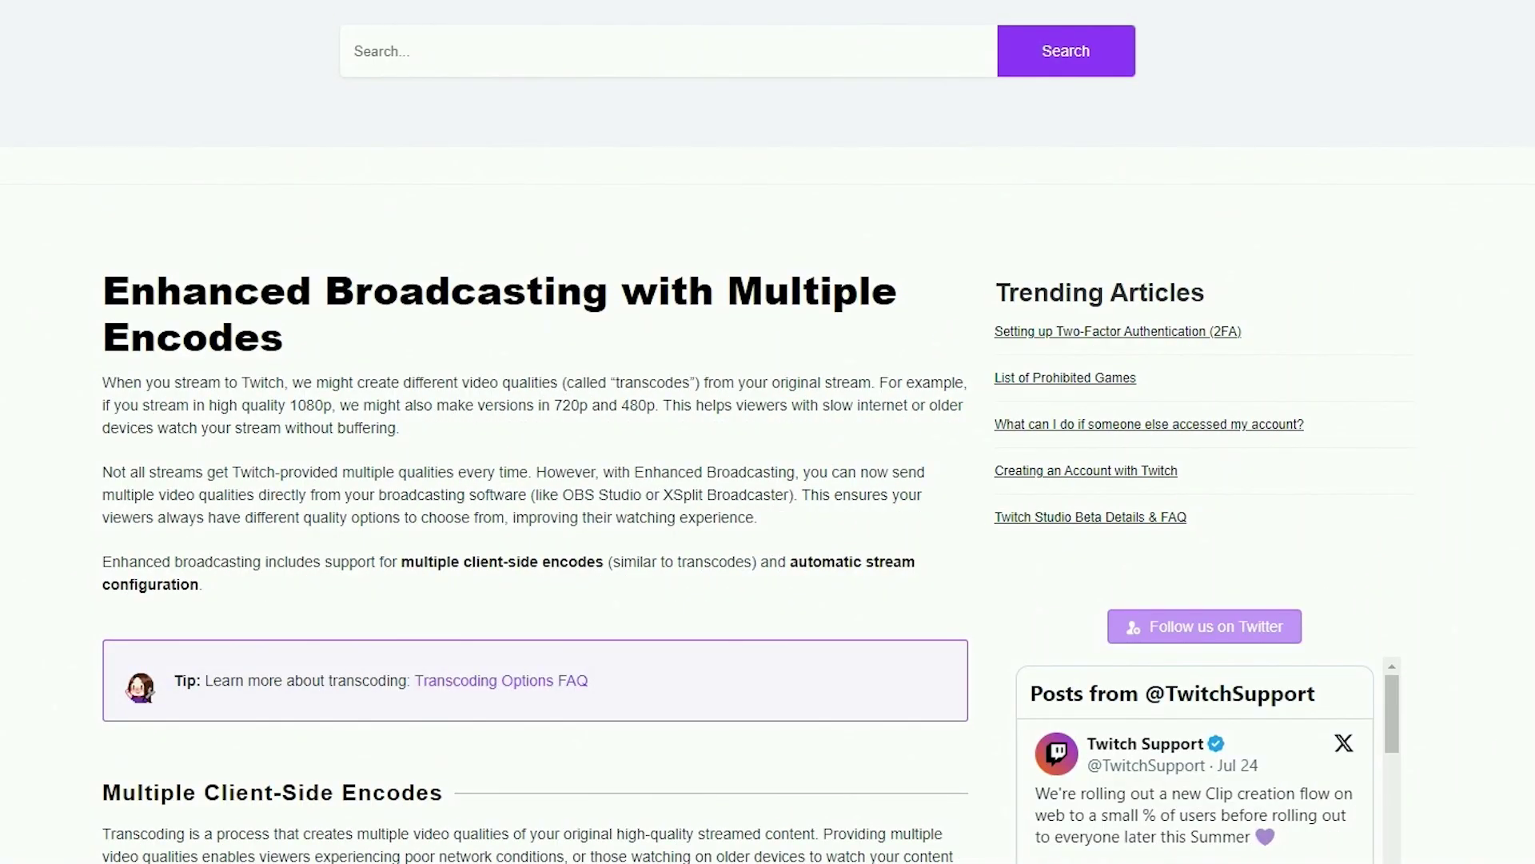
Scroll the Enhanced Broadcasting article to the FAQ on system requirements and unsupported features.
scroll(752, 432, down, 10)
scroll(534, 432, down, 12)
scroll(534, 432, down, 2)
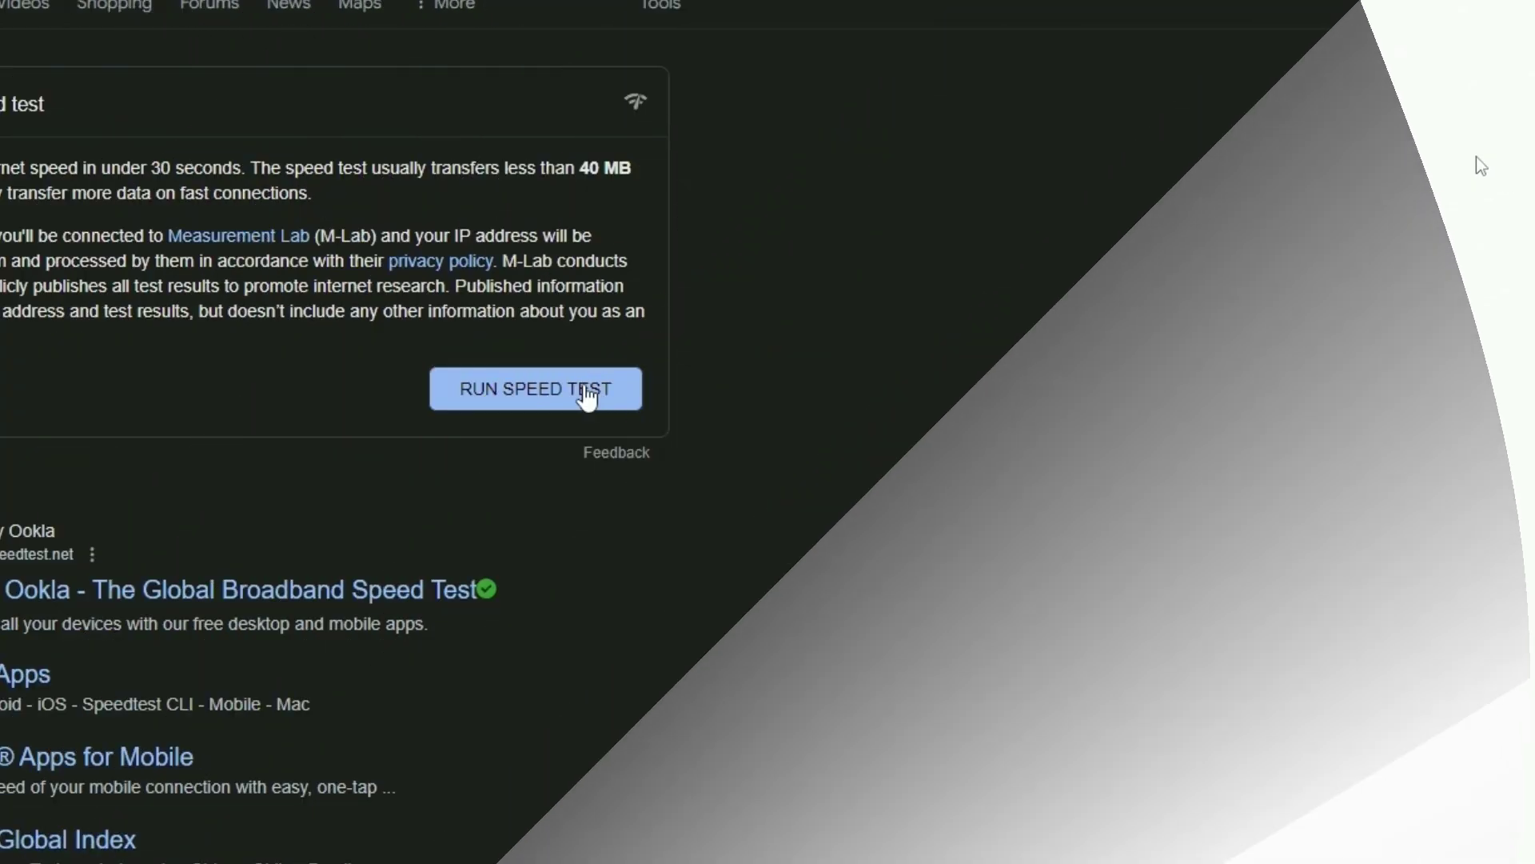
Run Google's speed test in Chrome, which measures about 754.4 Mbps download.
click(532, 389)
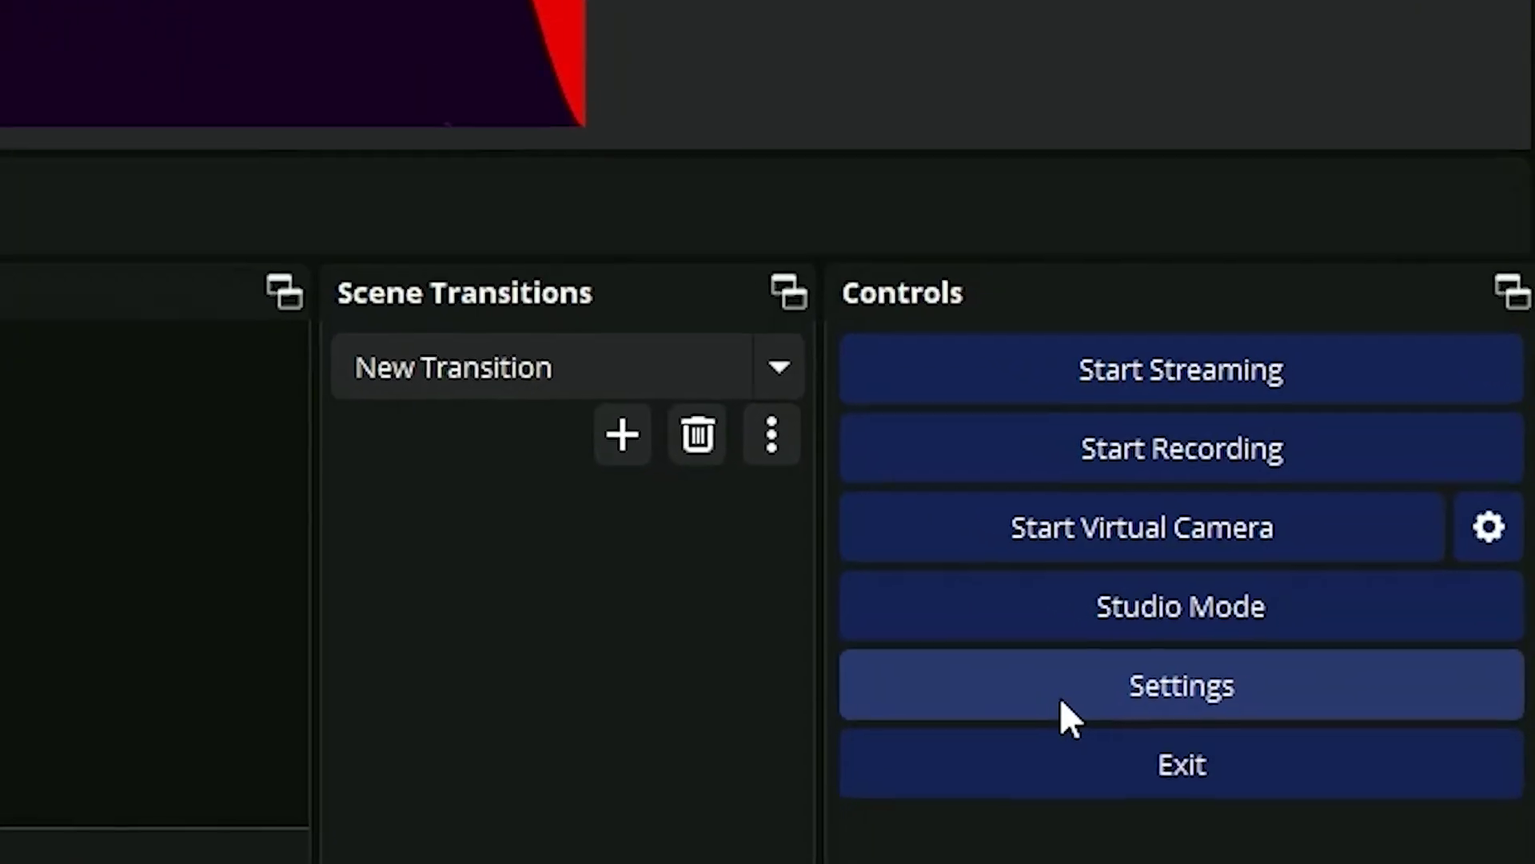
Review the Output encoder and Video resolution and frame-rate settings.
click(1060, 702)
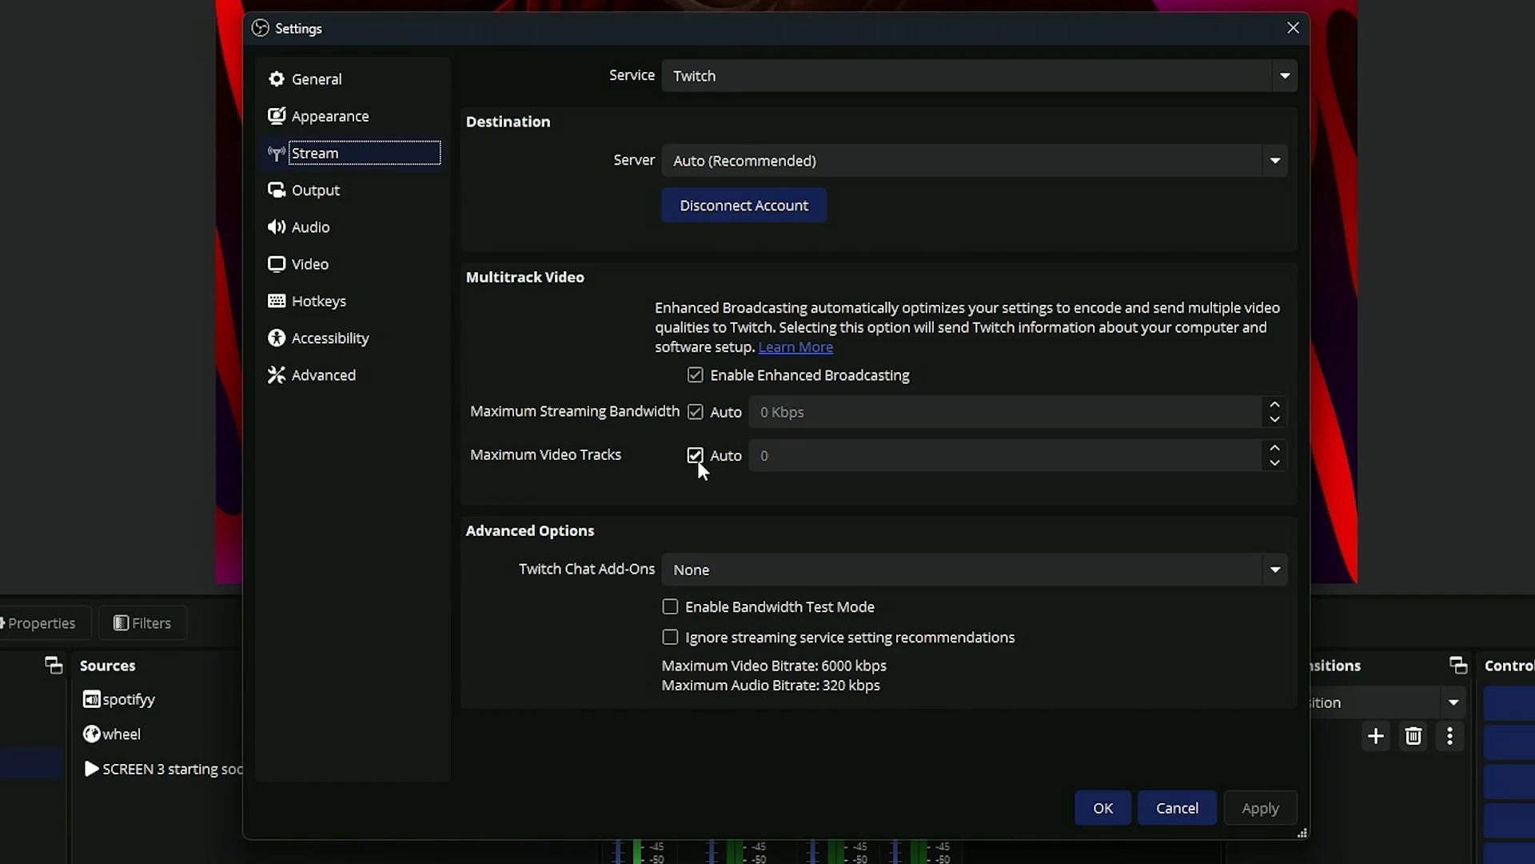
click(366, 195)
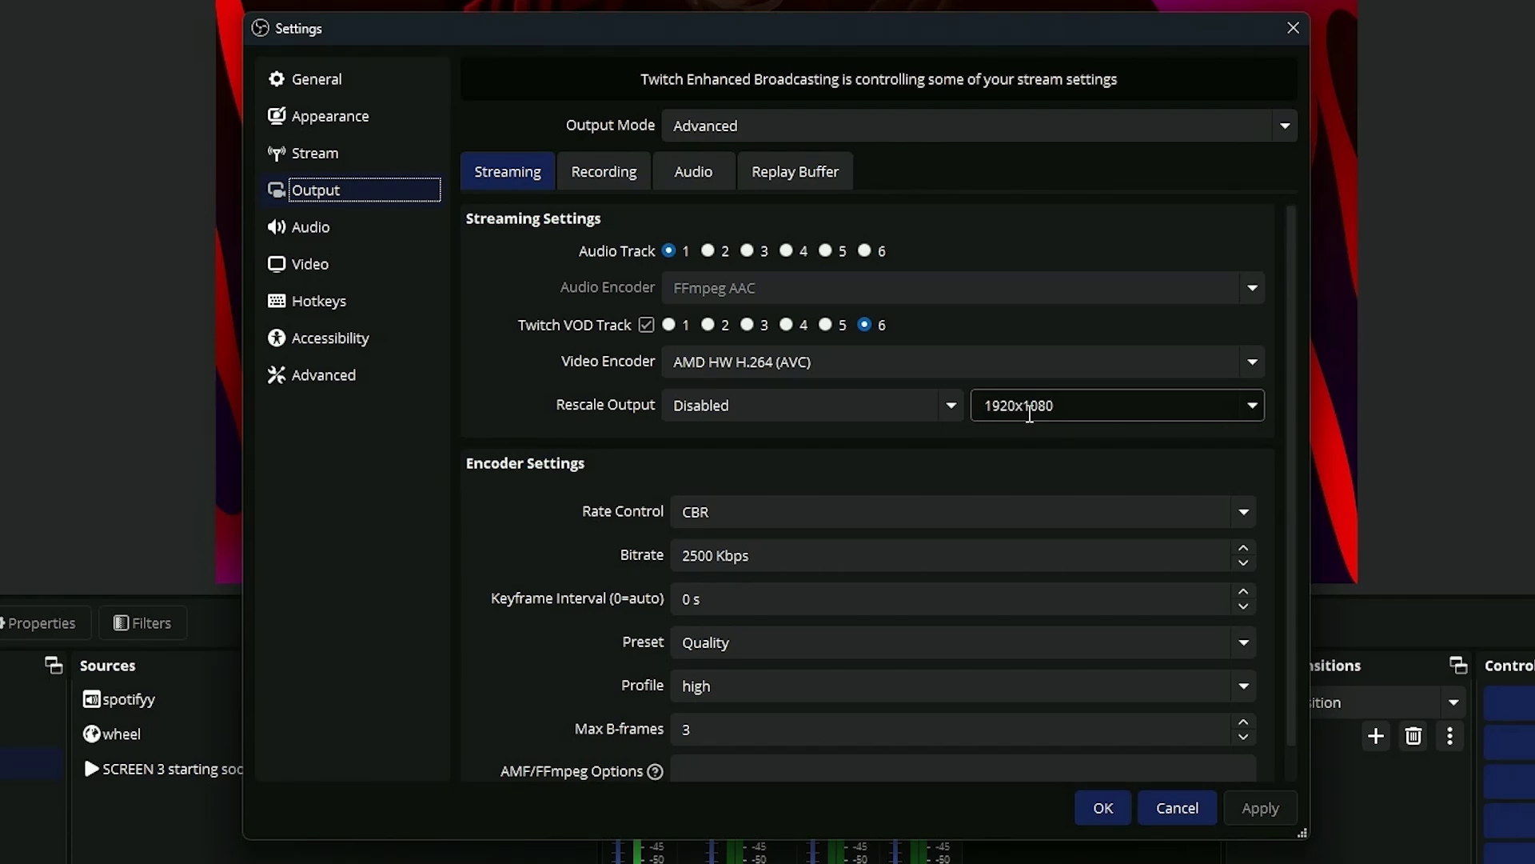
click(336, 272)
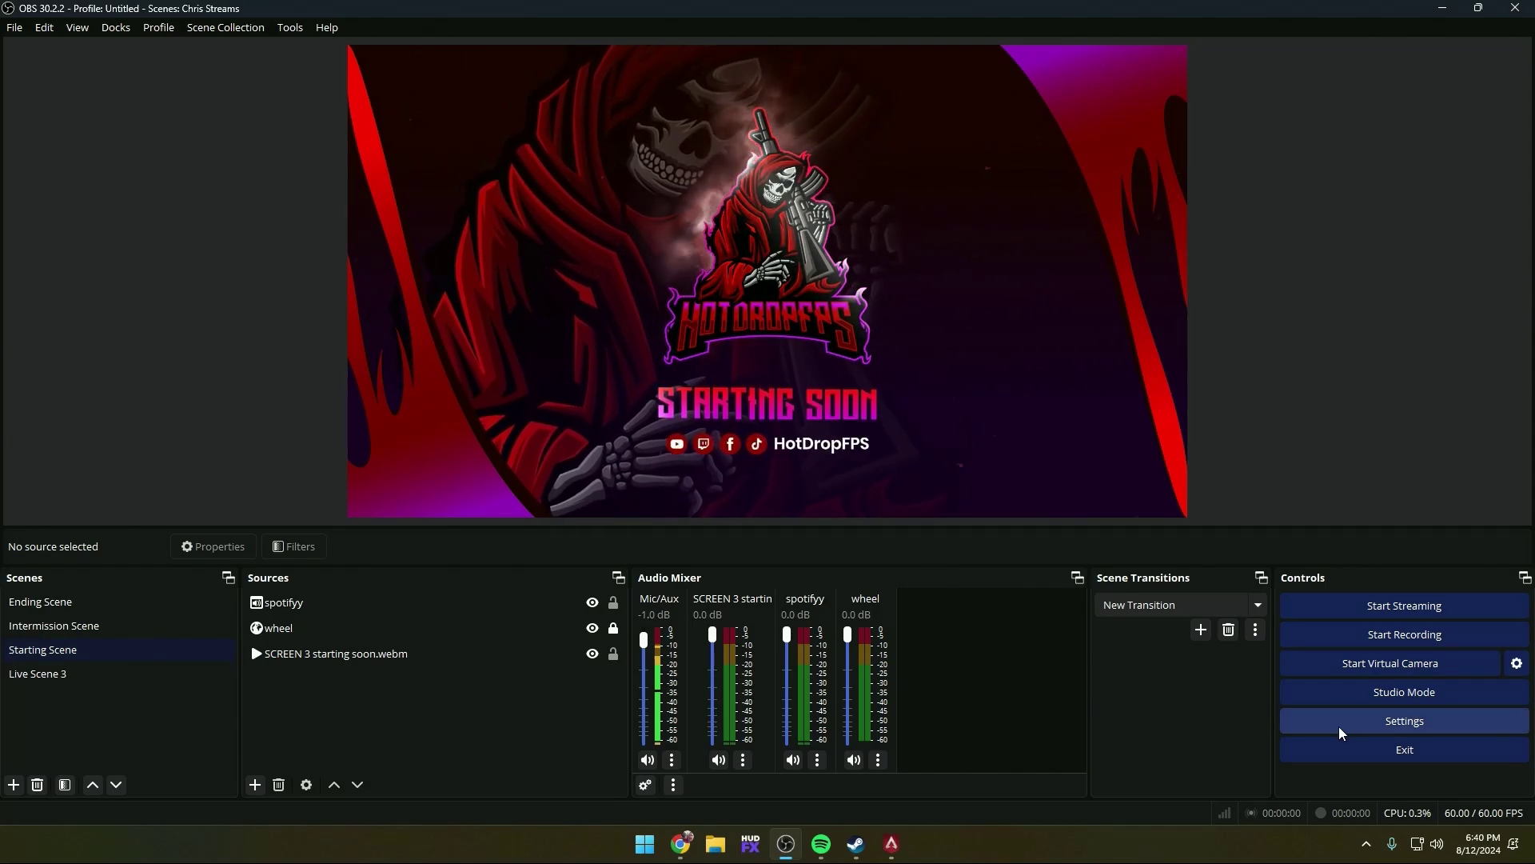
Enable Bandwidth Test Mode in the Stream settings, then apply and save.
click(1338, 724)
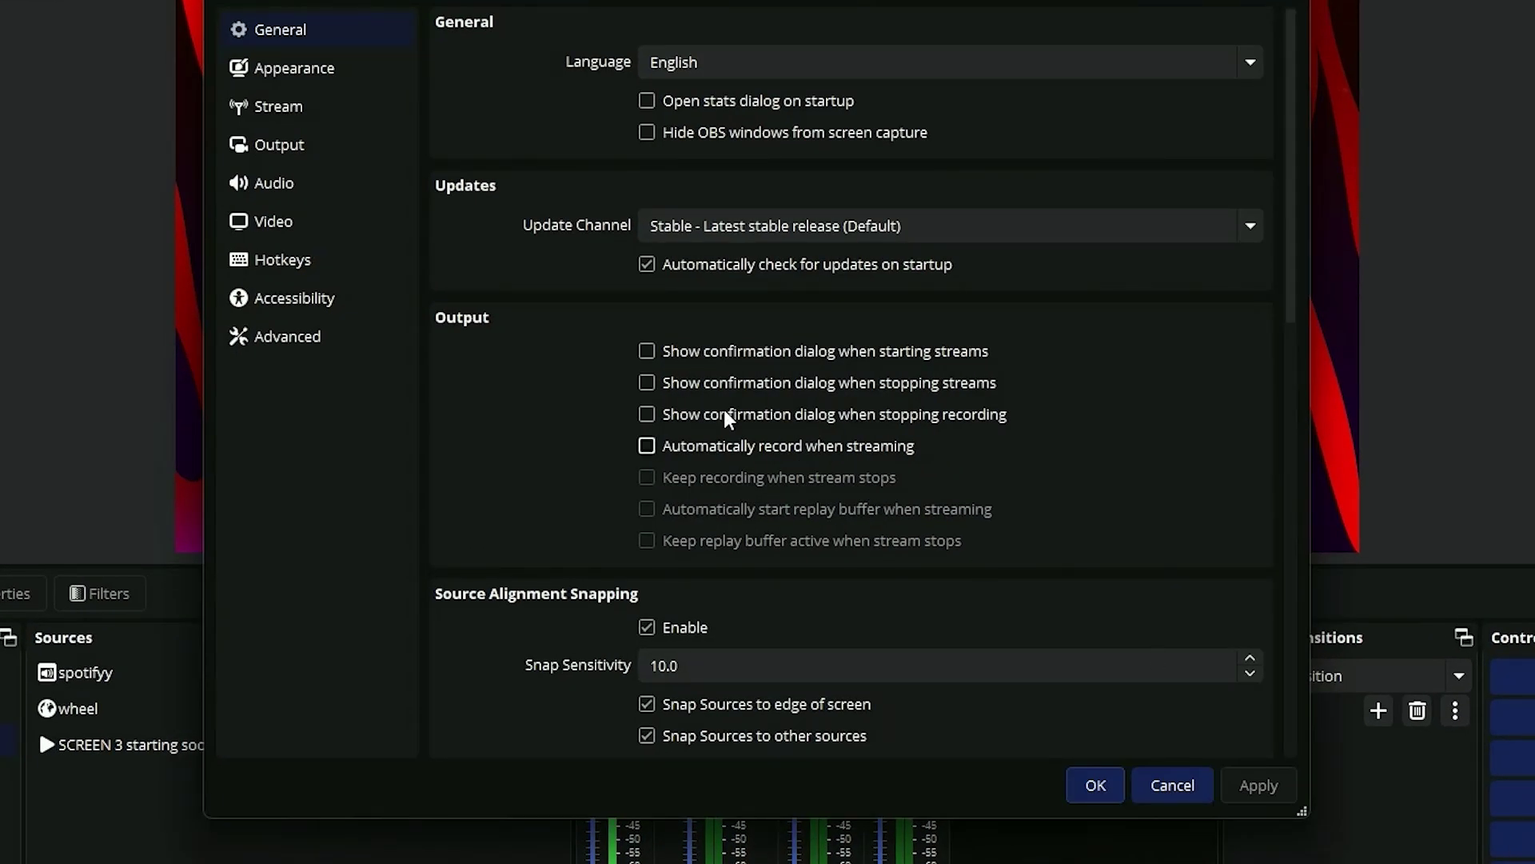
click(304, 106)
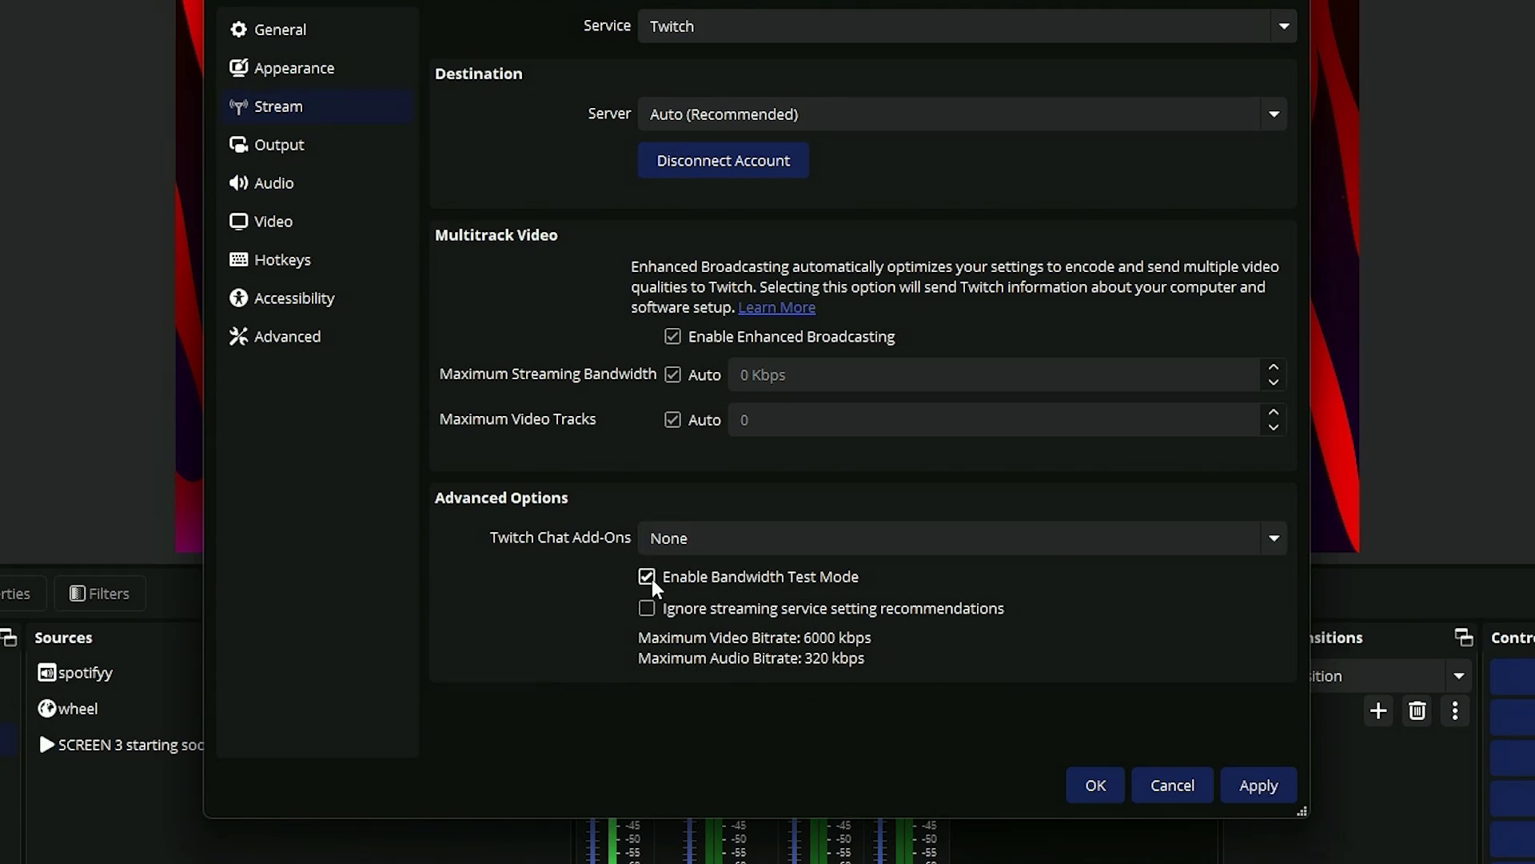
click(1252, 788)
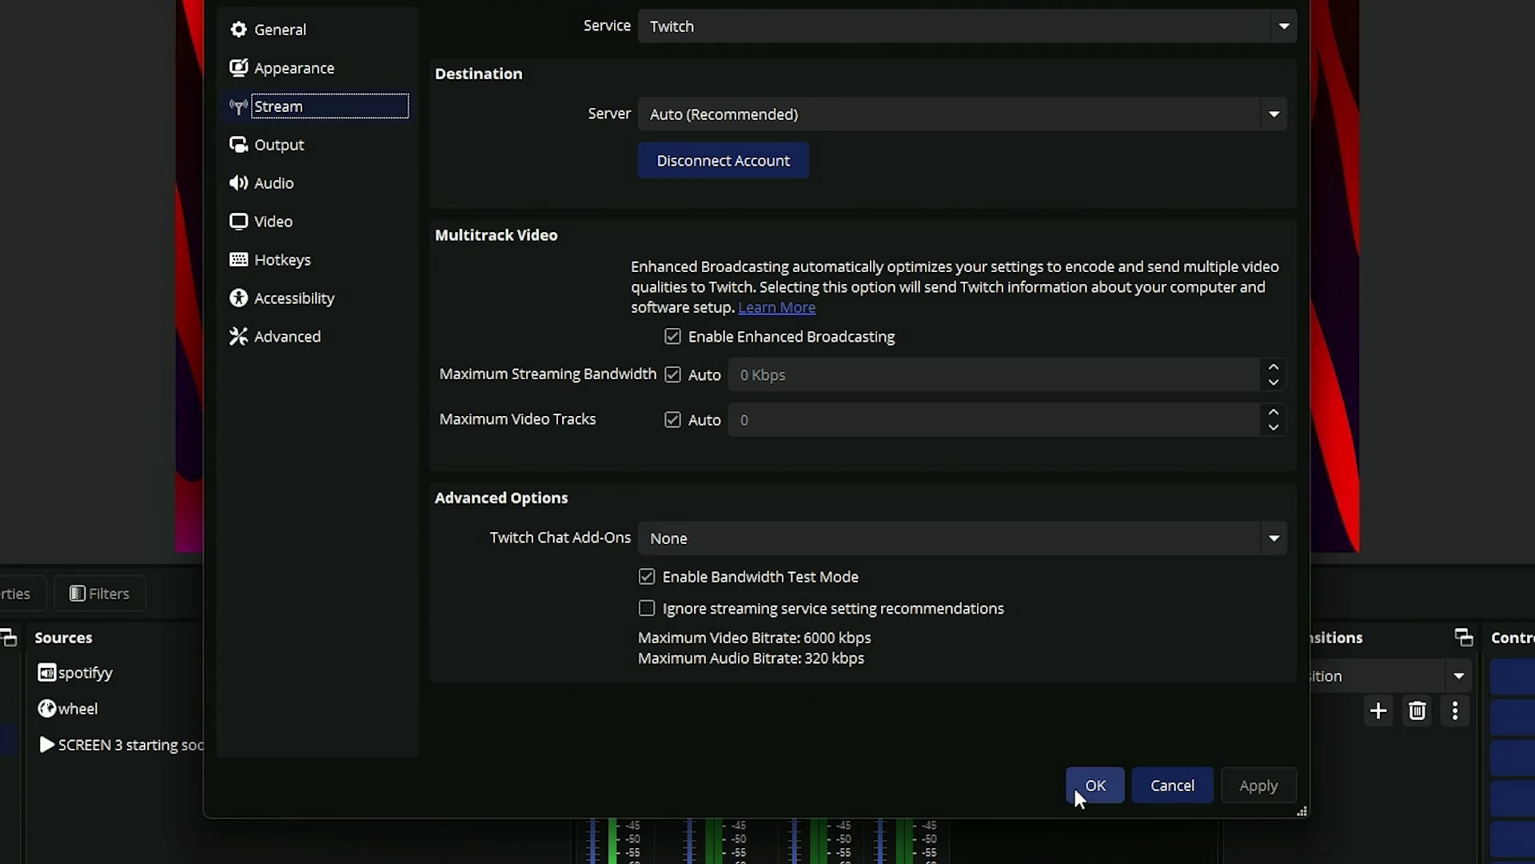
click(1094, 786)
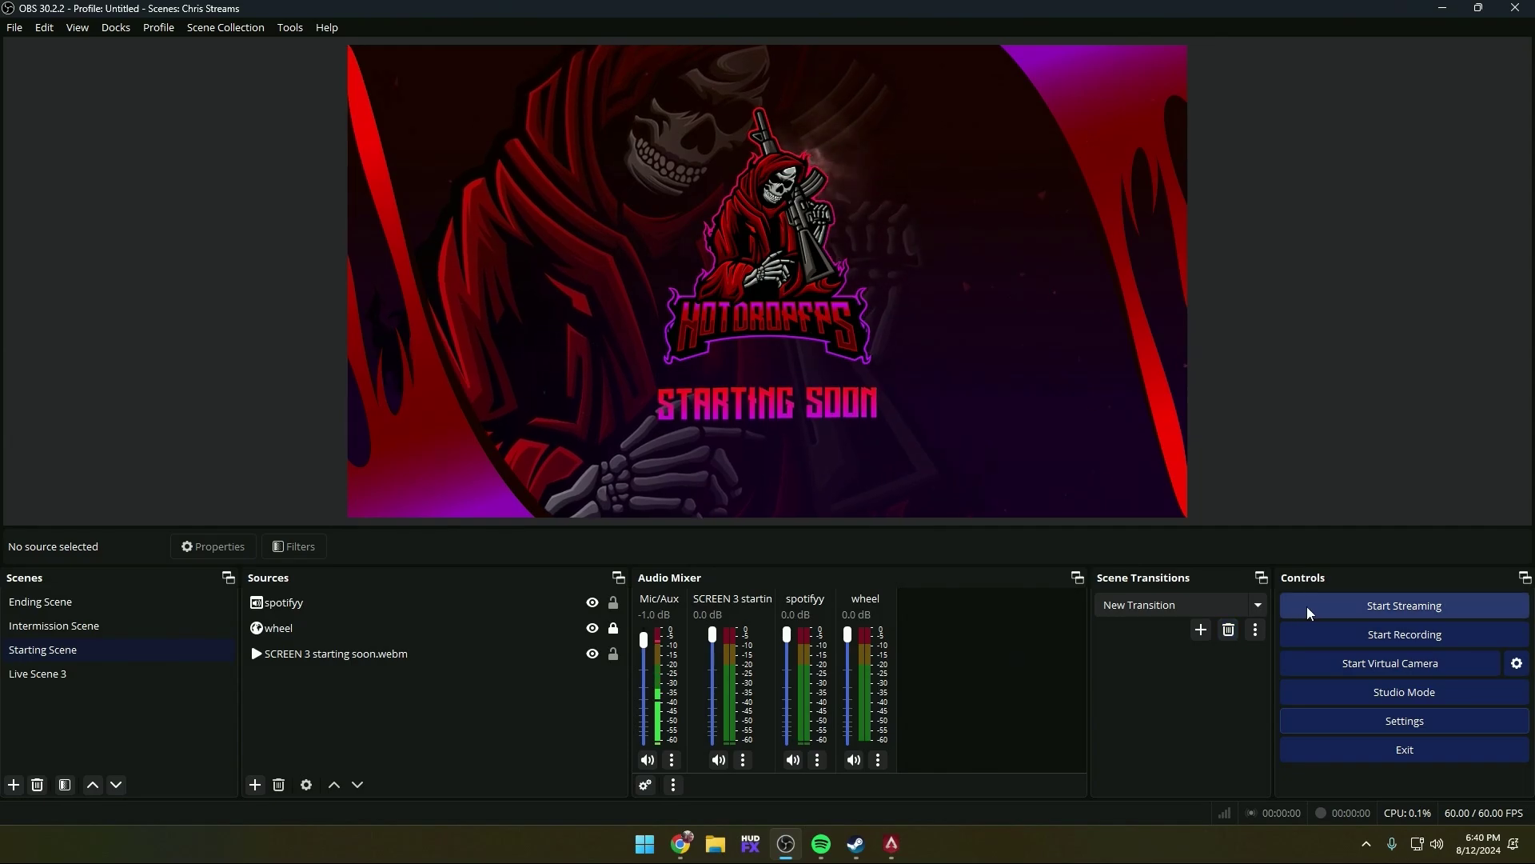
Start the Live Scene 3 test stream and open Stats to check bitrate and dropped frames.
click(1307, 606)
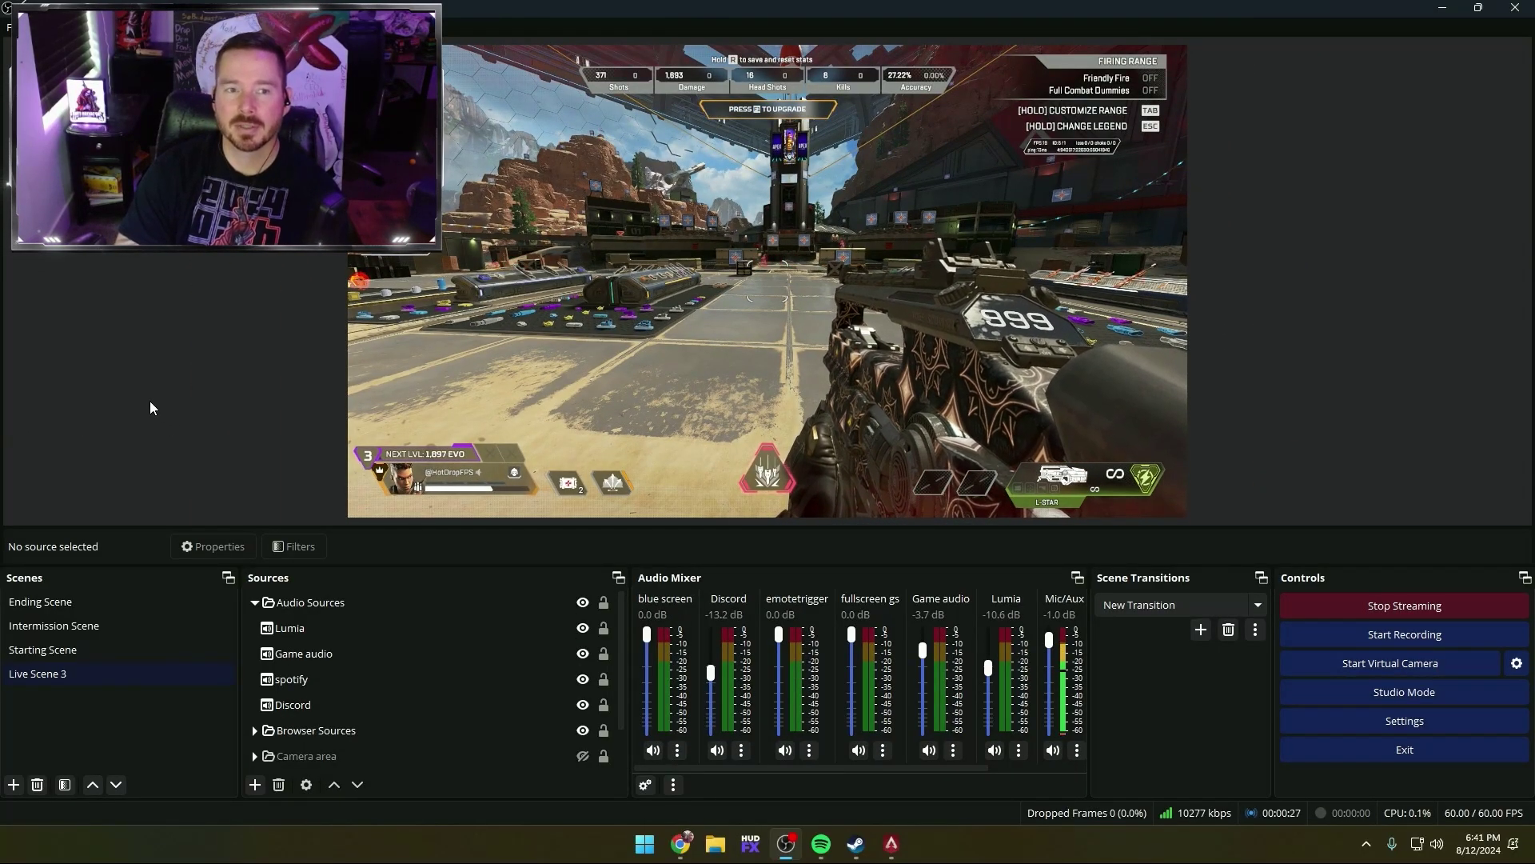
click(73, 27)
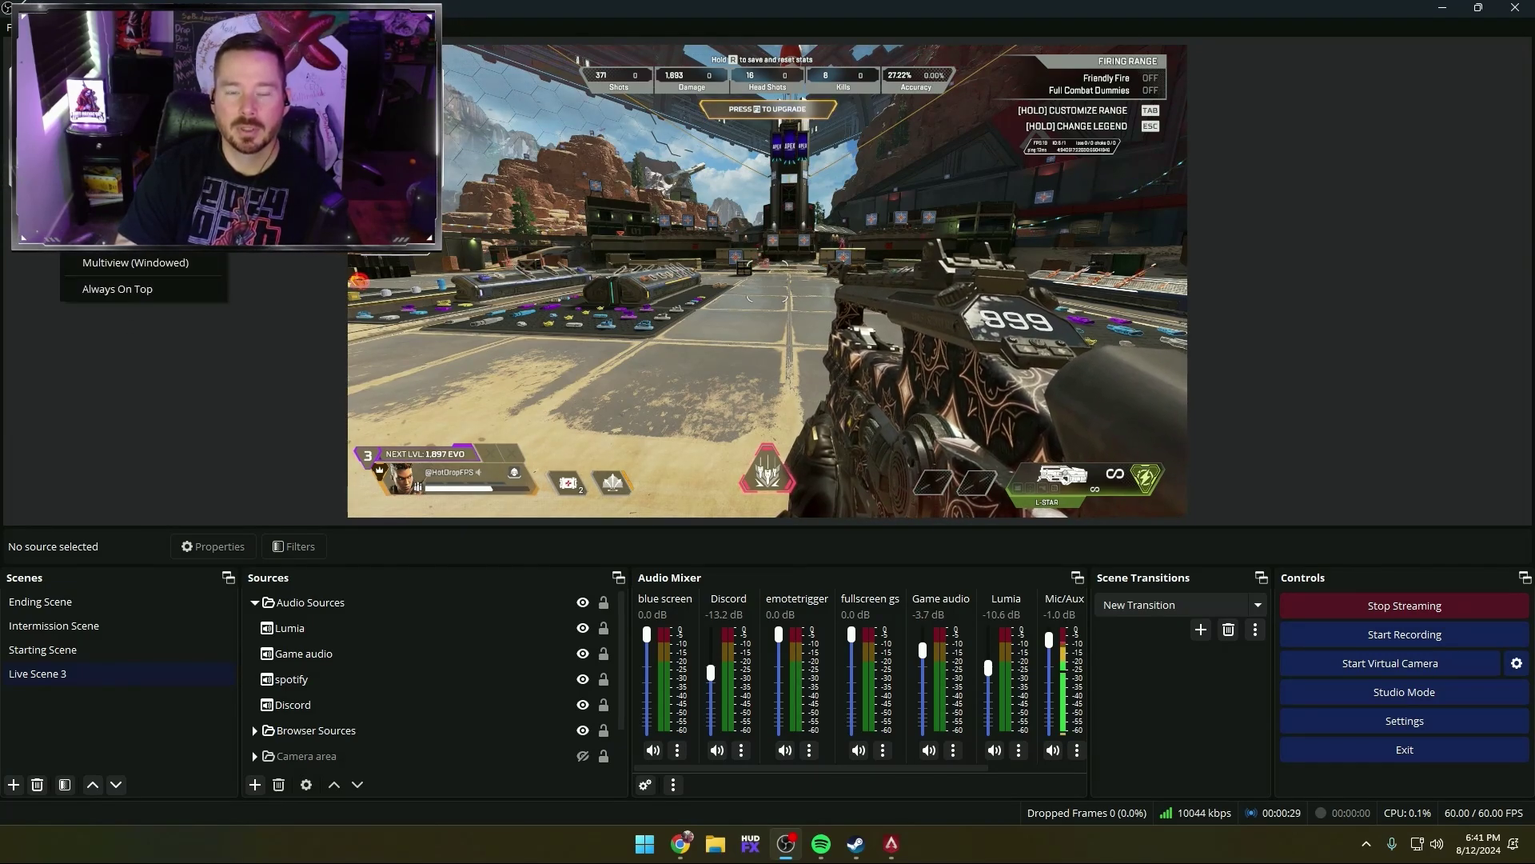
click(120, 236)
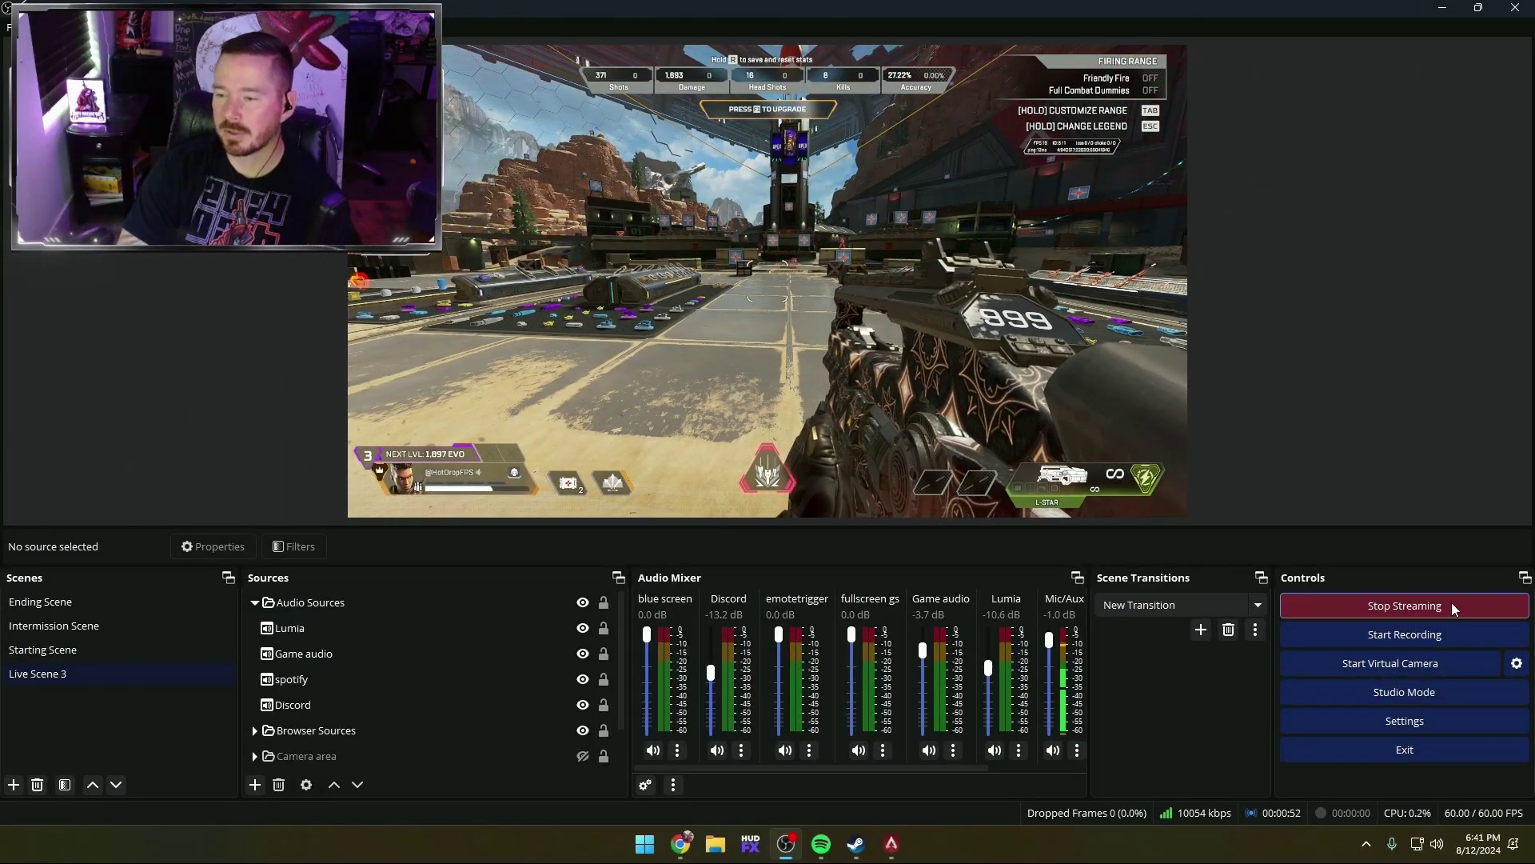
Stop the test stream and fix Maximum Video Tracks at 3 with Auto off, then save.
click(1451, 605)
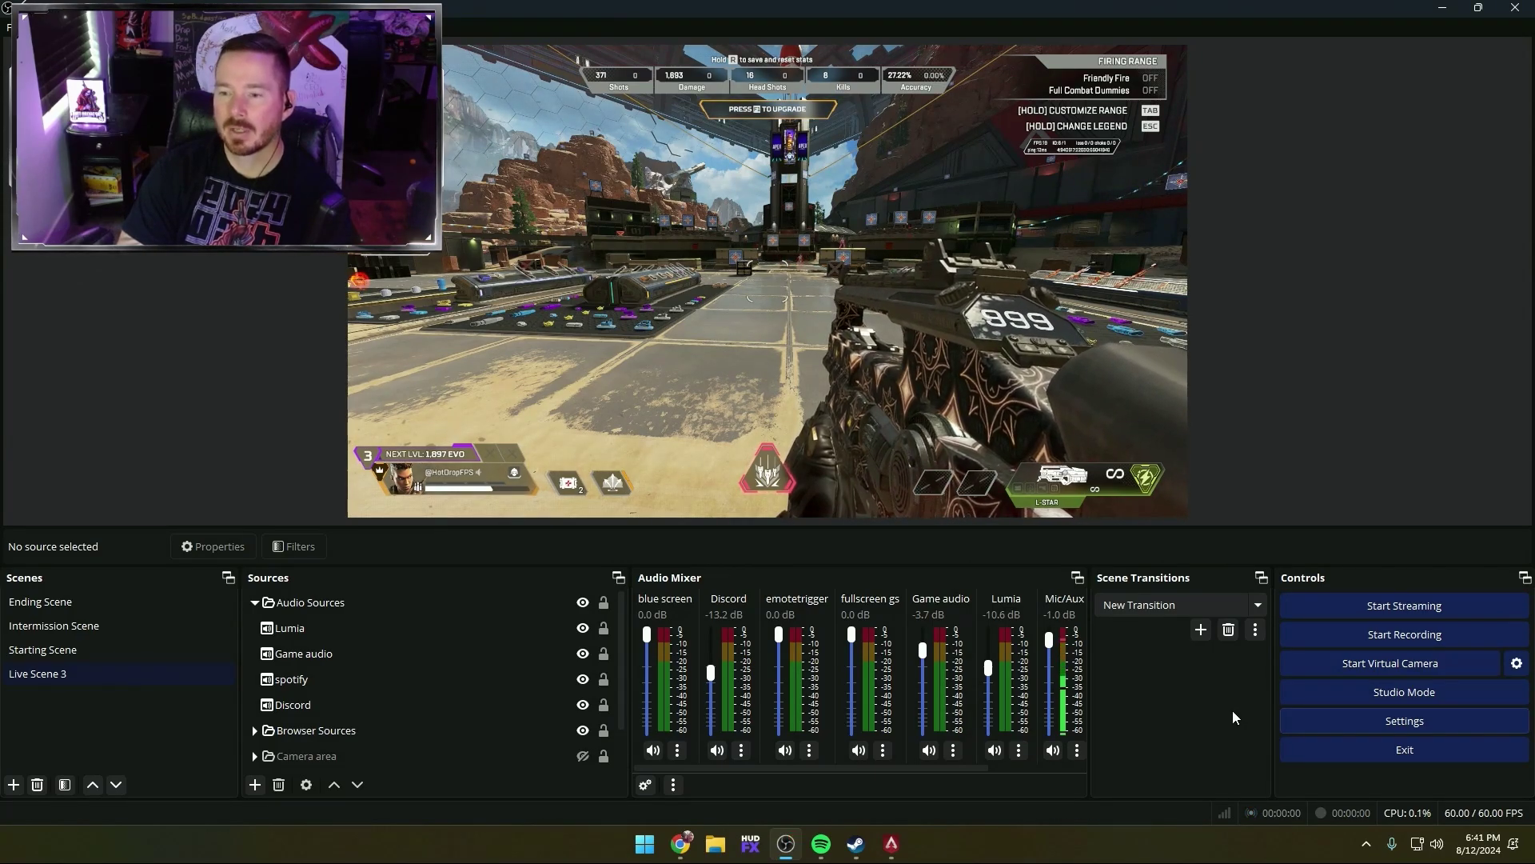
click(1336, 720)
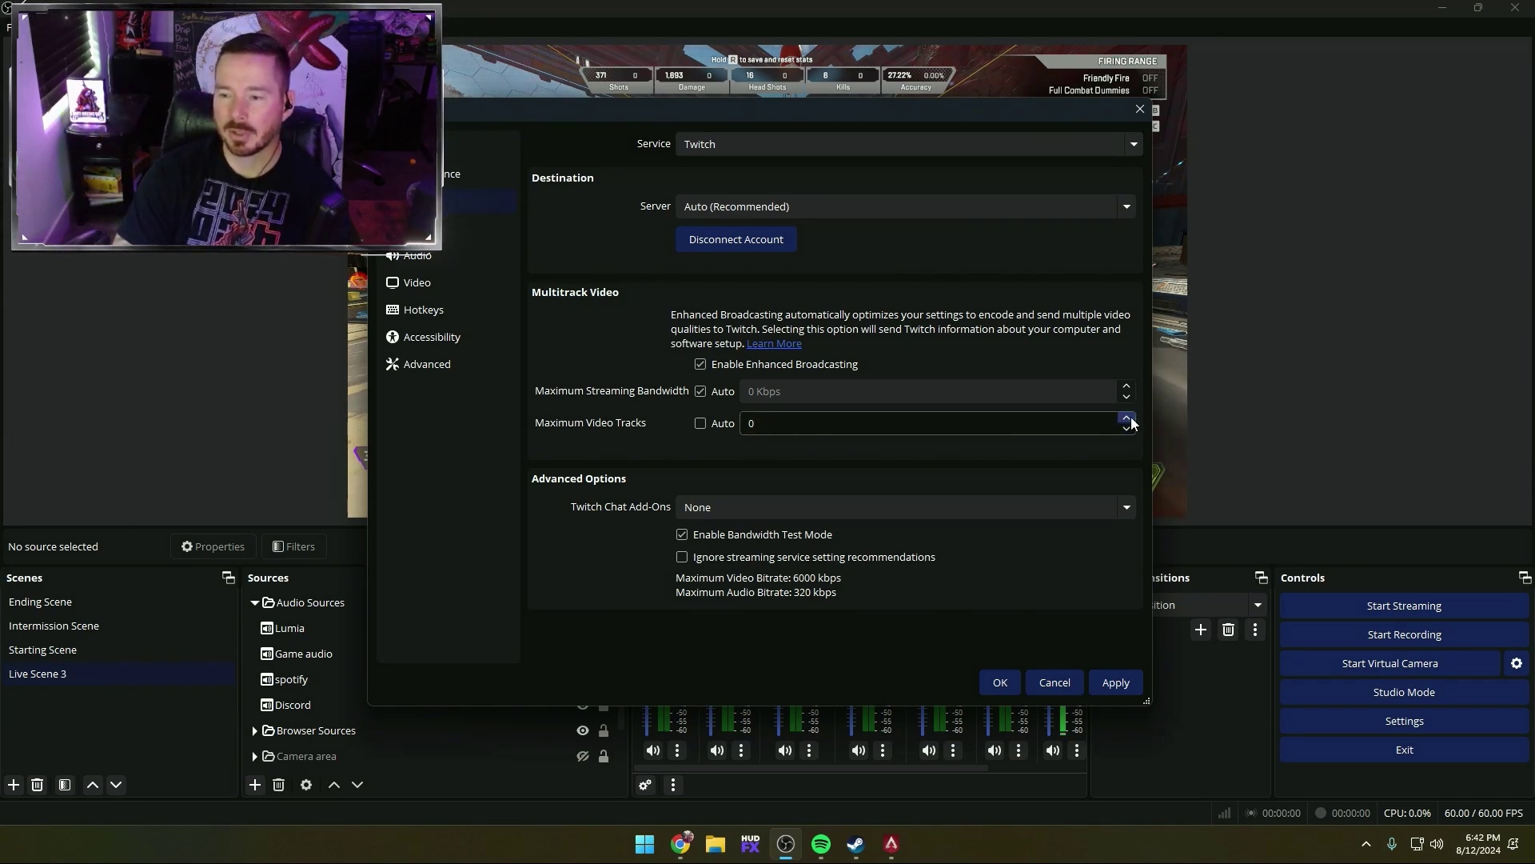
click(1109, 686)
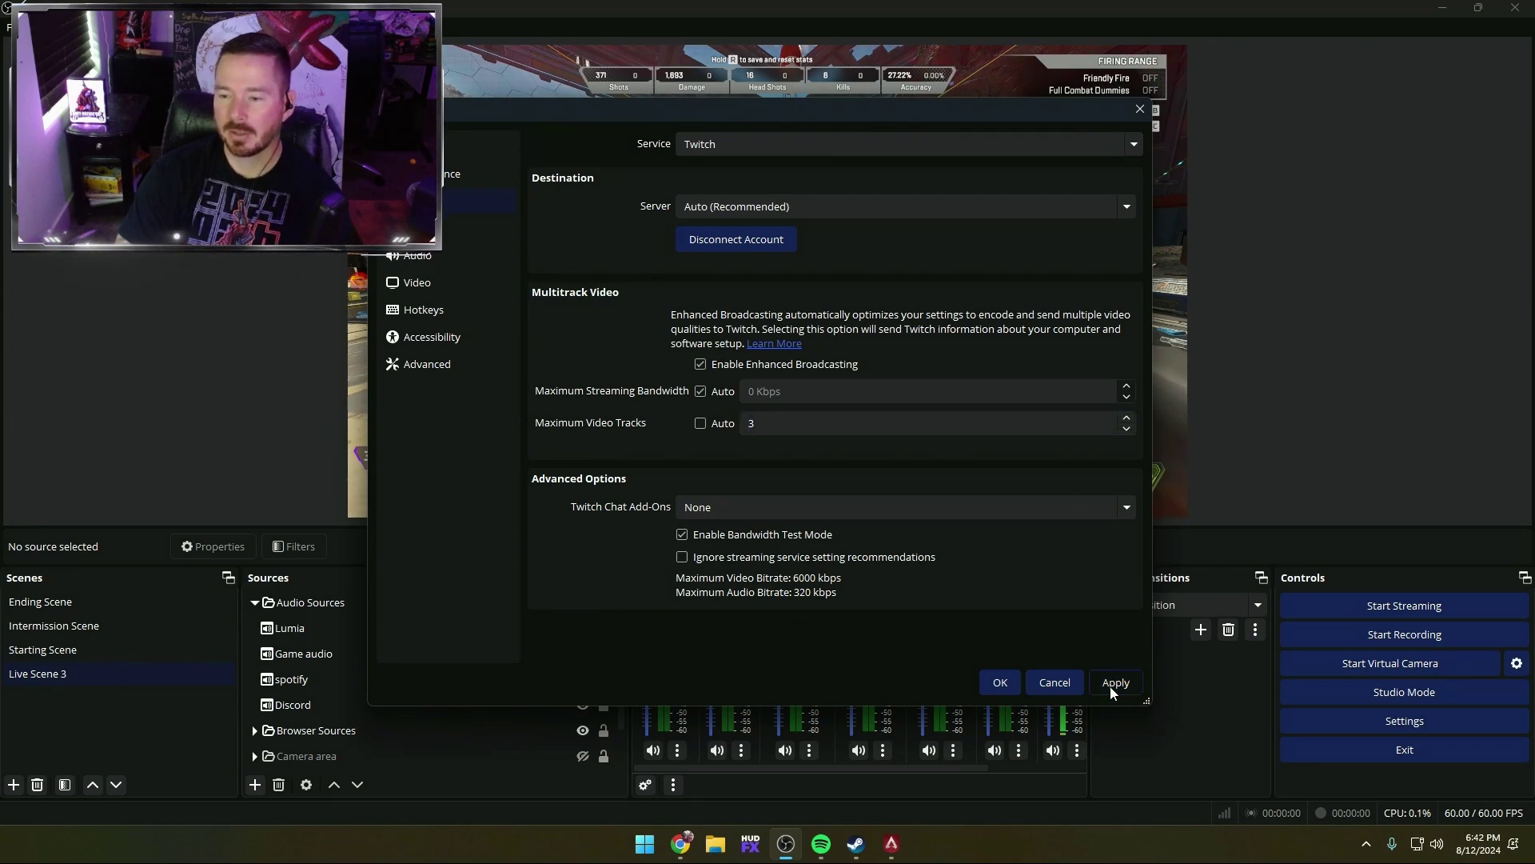
click(996, 685)
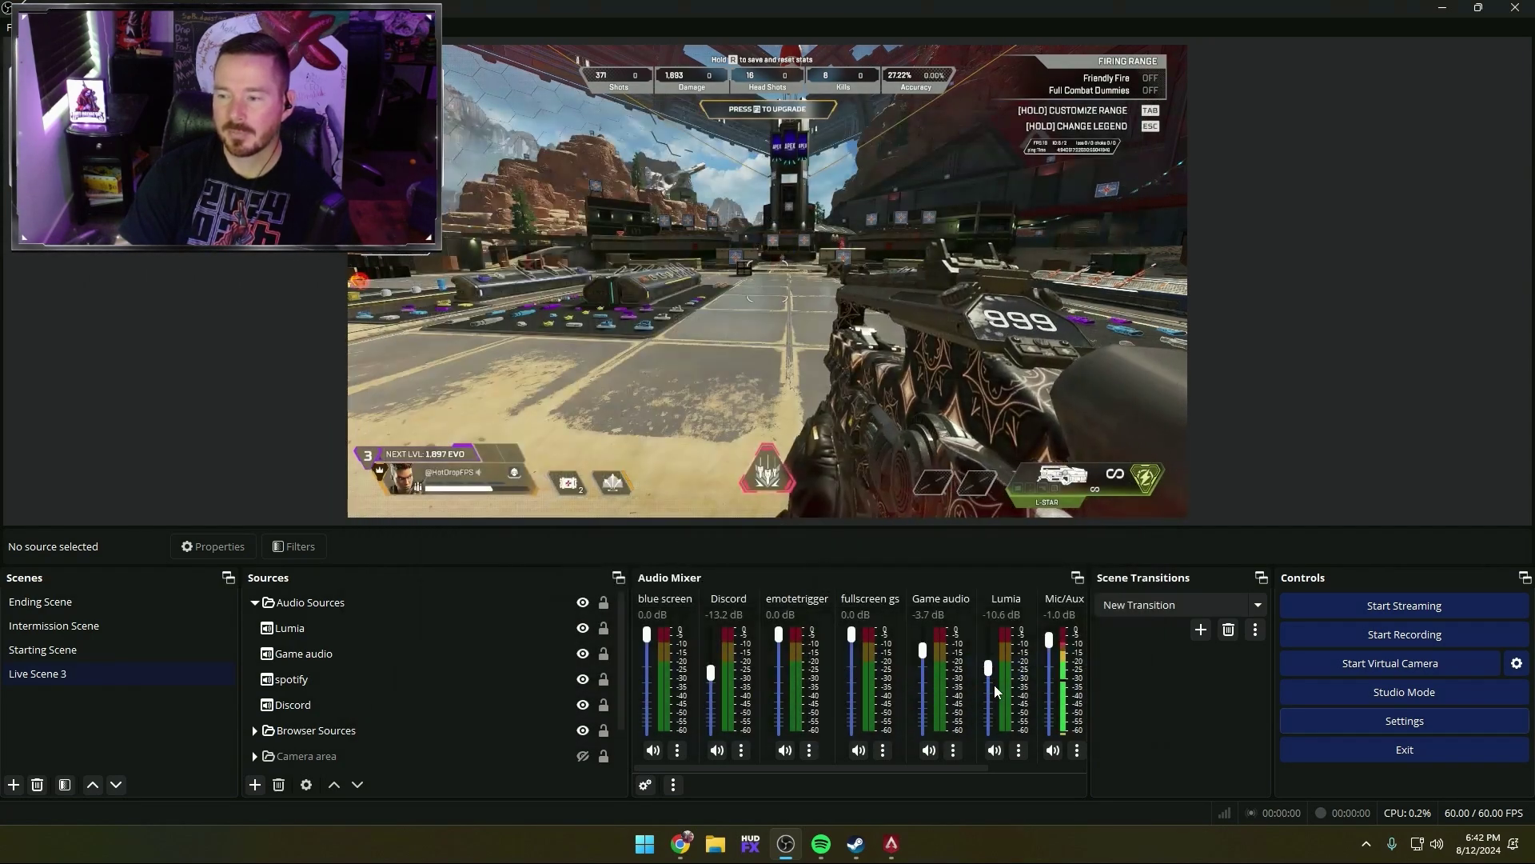
Start a bandwidth-test stream to Twitch and open the Stats window to monitor performance.
click(1383, 607)
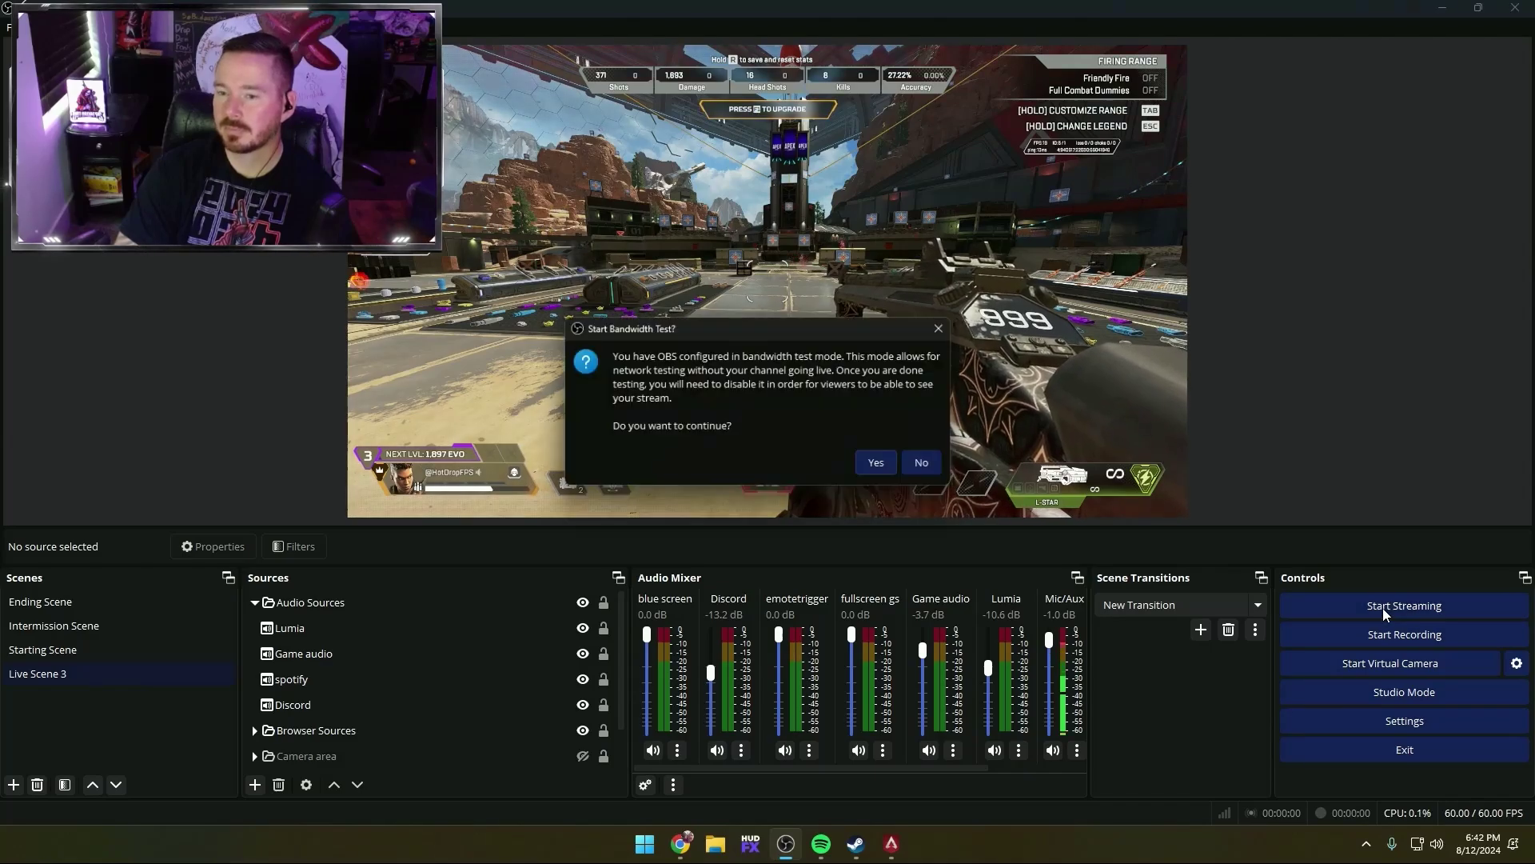
click(888, 466)
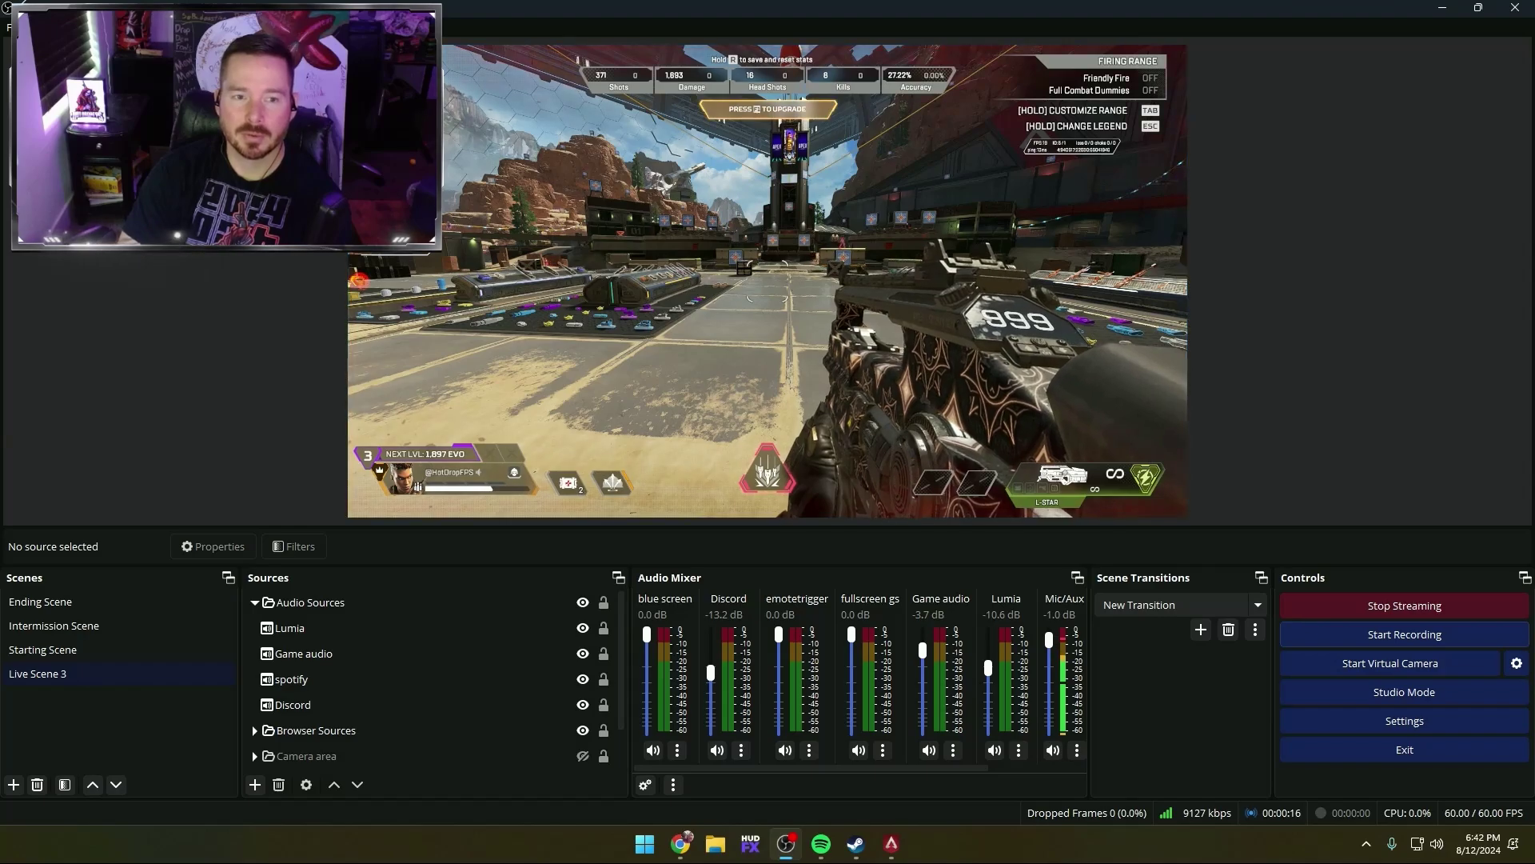
click(80, 26)
click(112, 200)
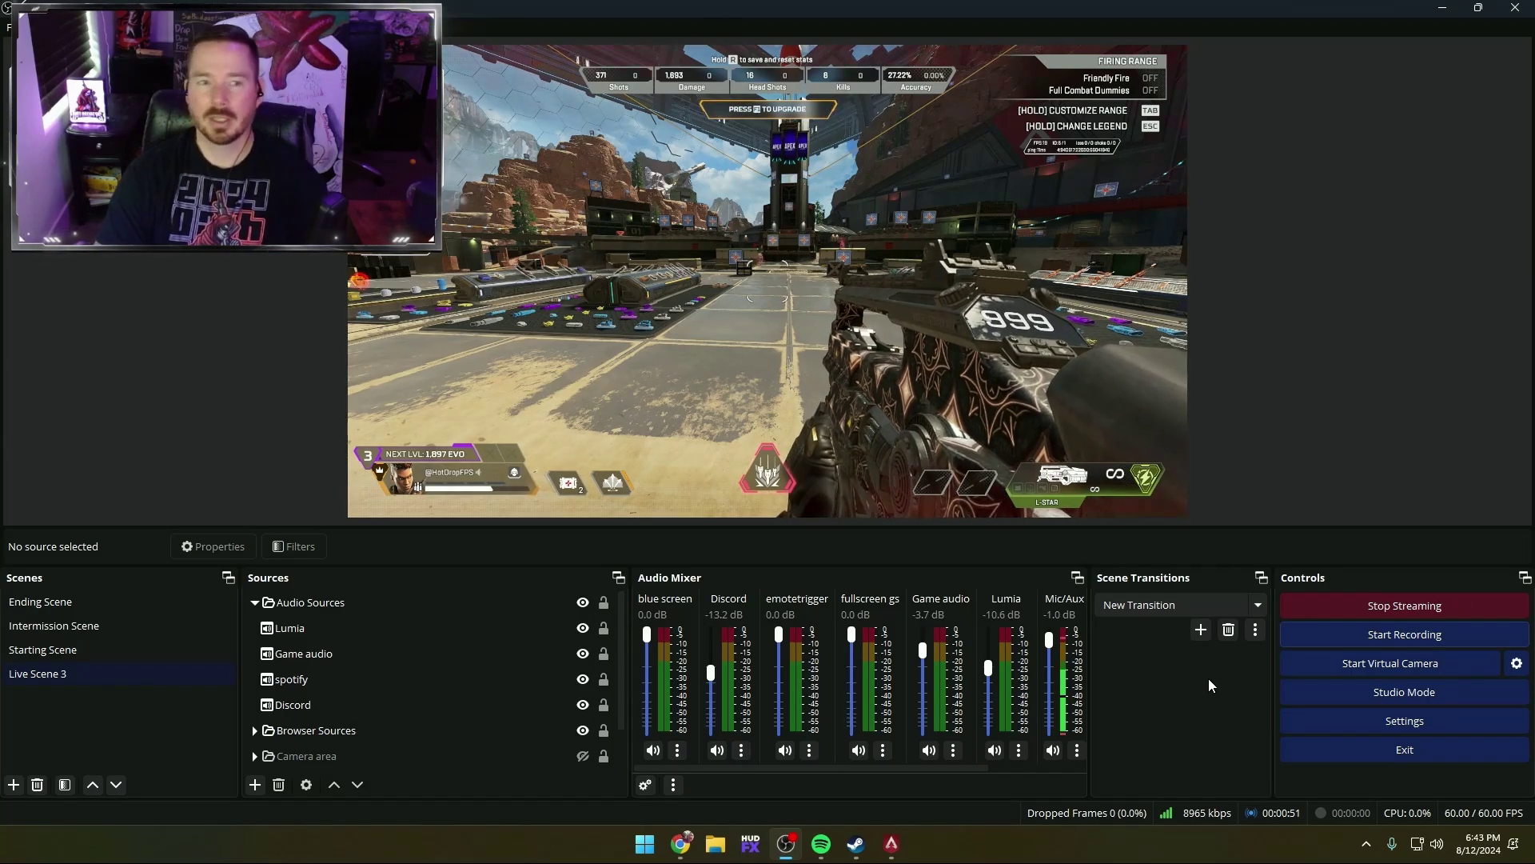
click(71, 26)
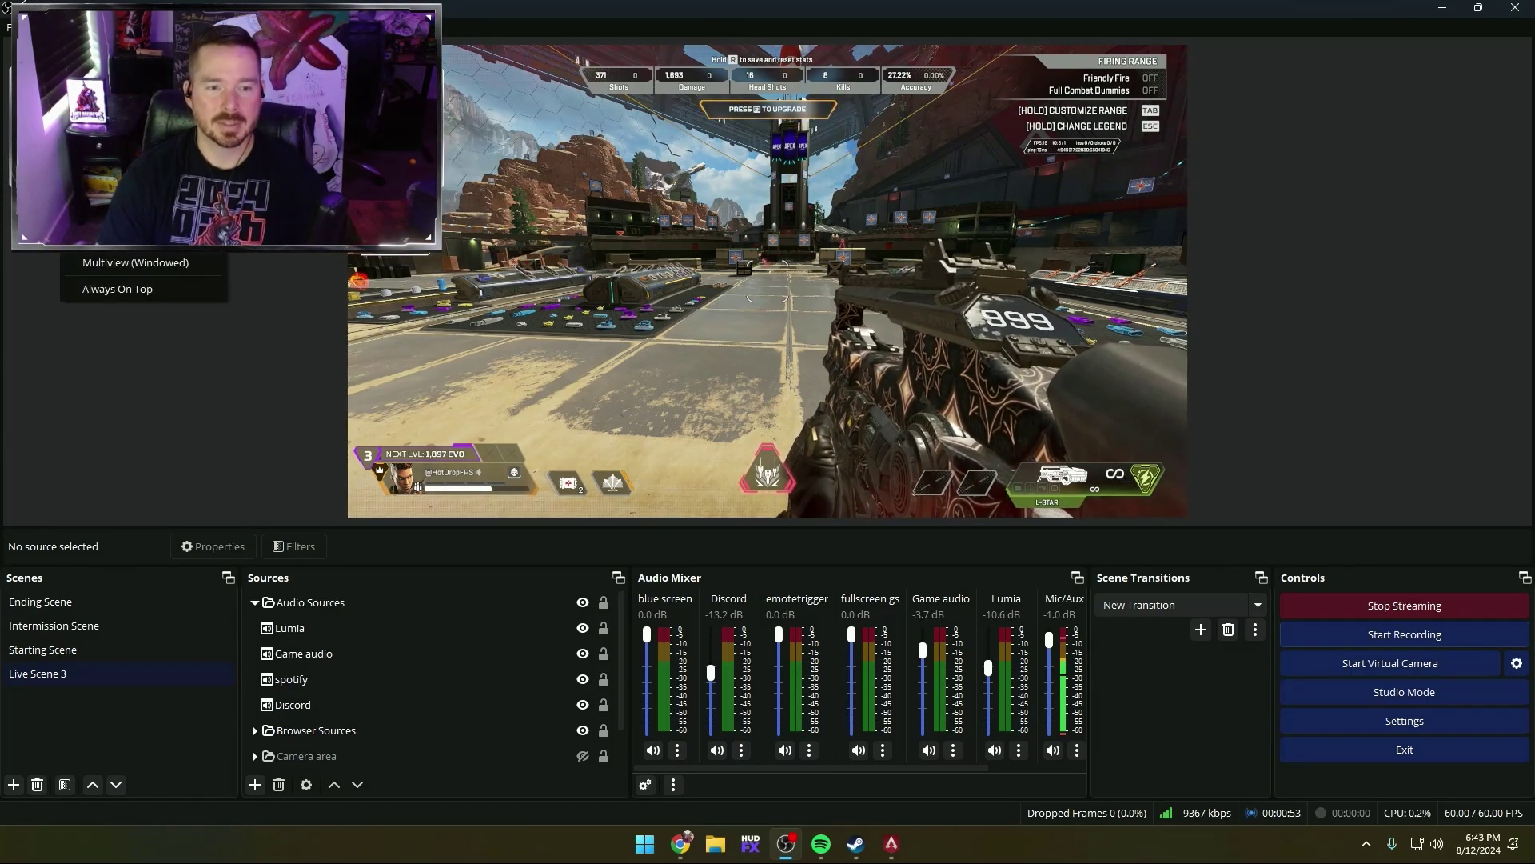
click(103, 212)
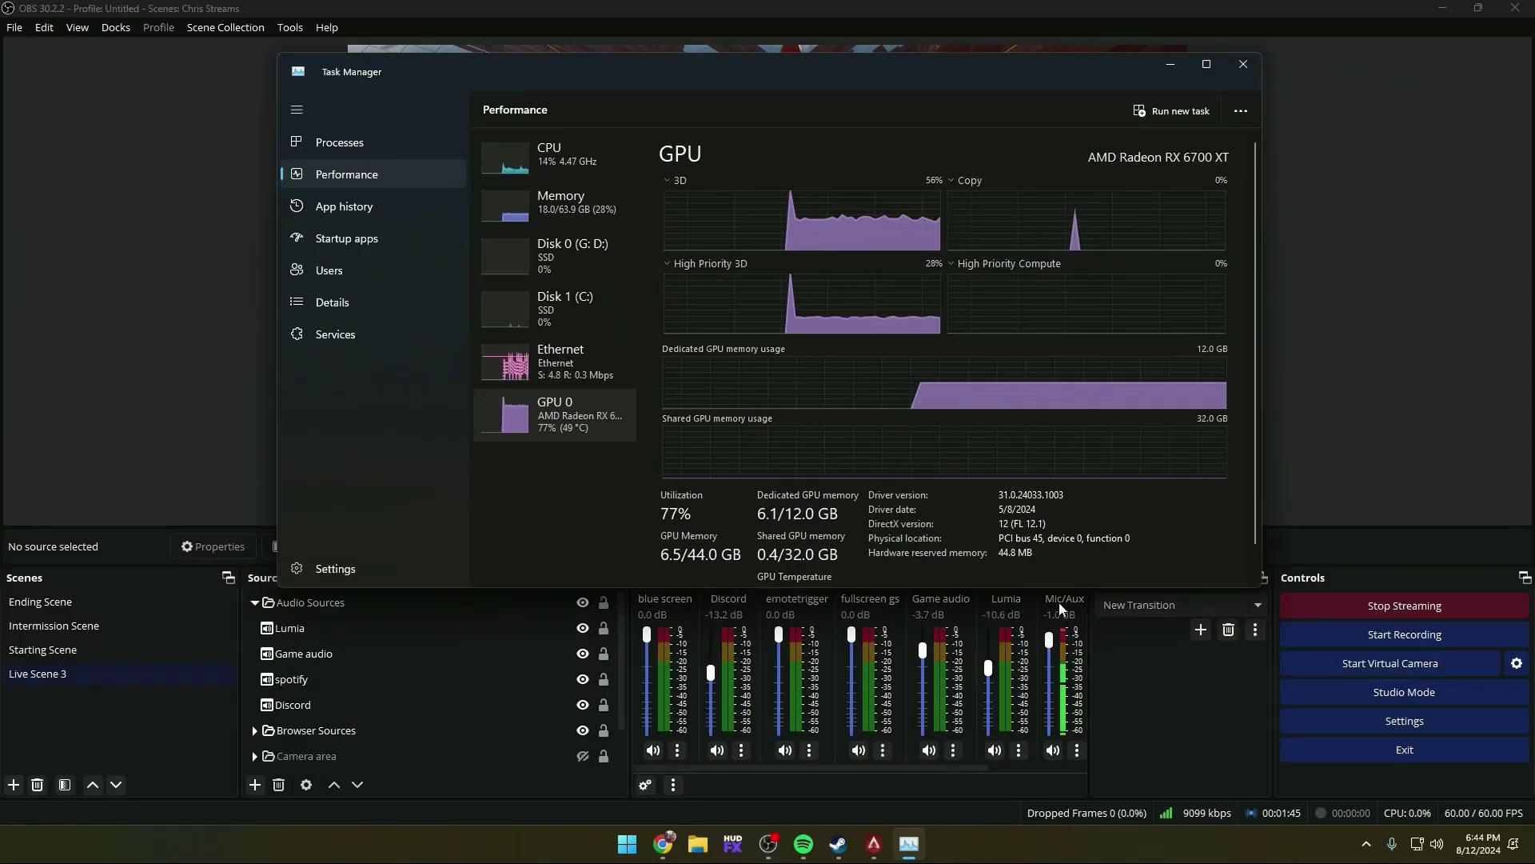
right_click(1036, 854)
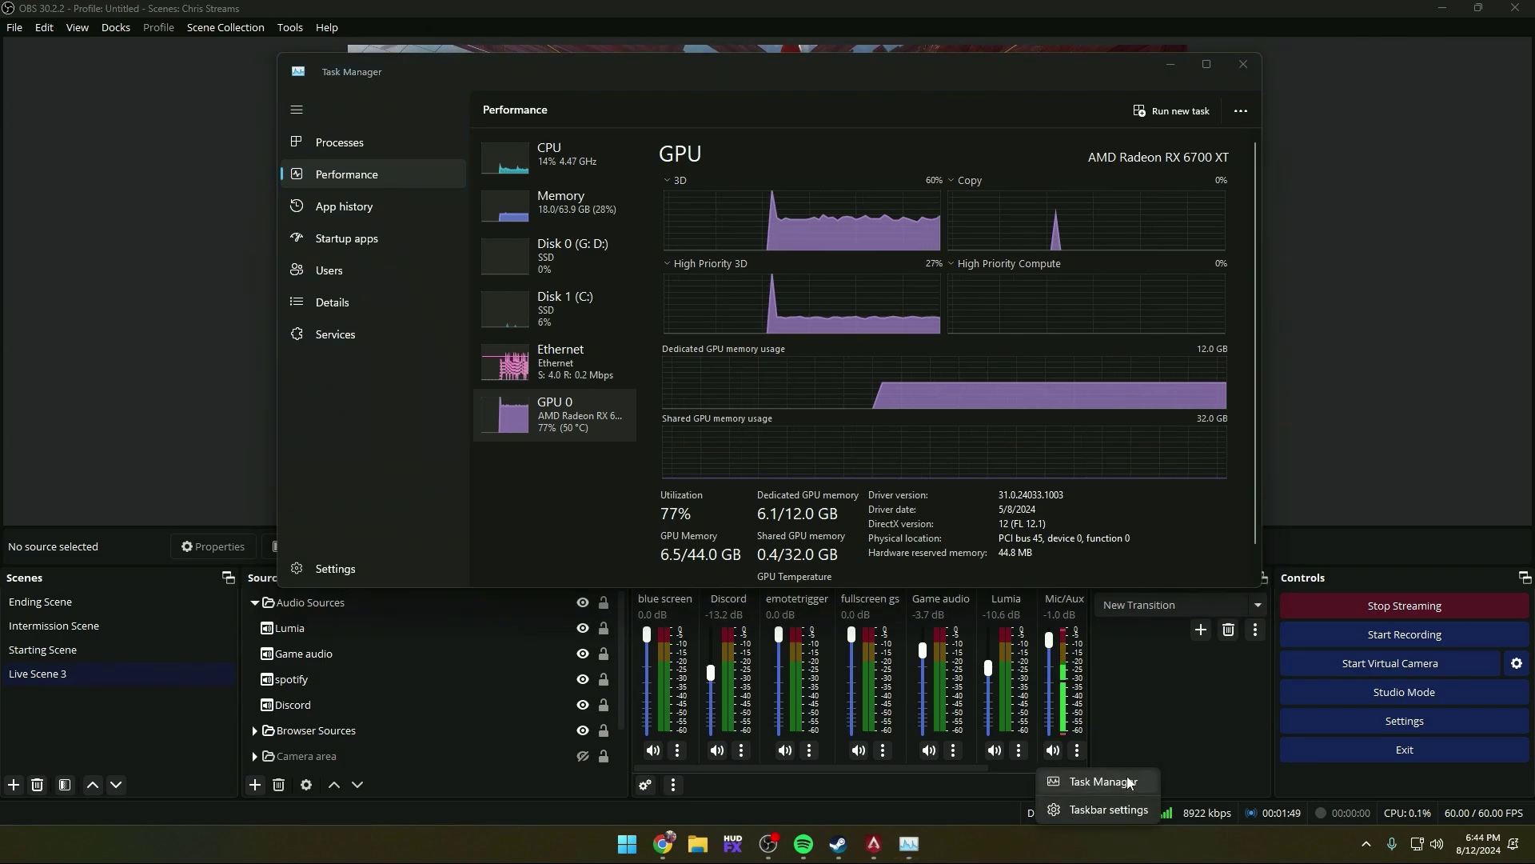
click(381, 174)
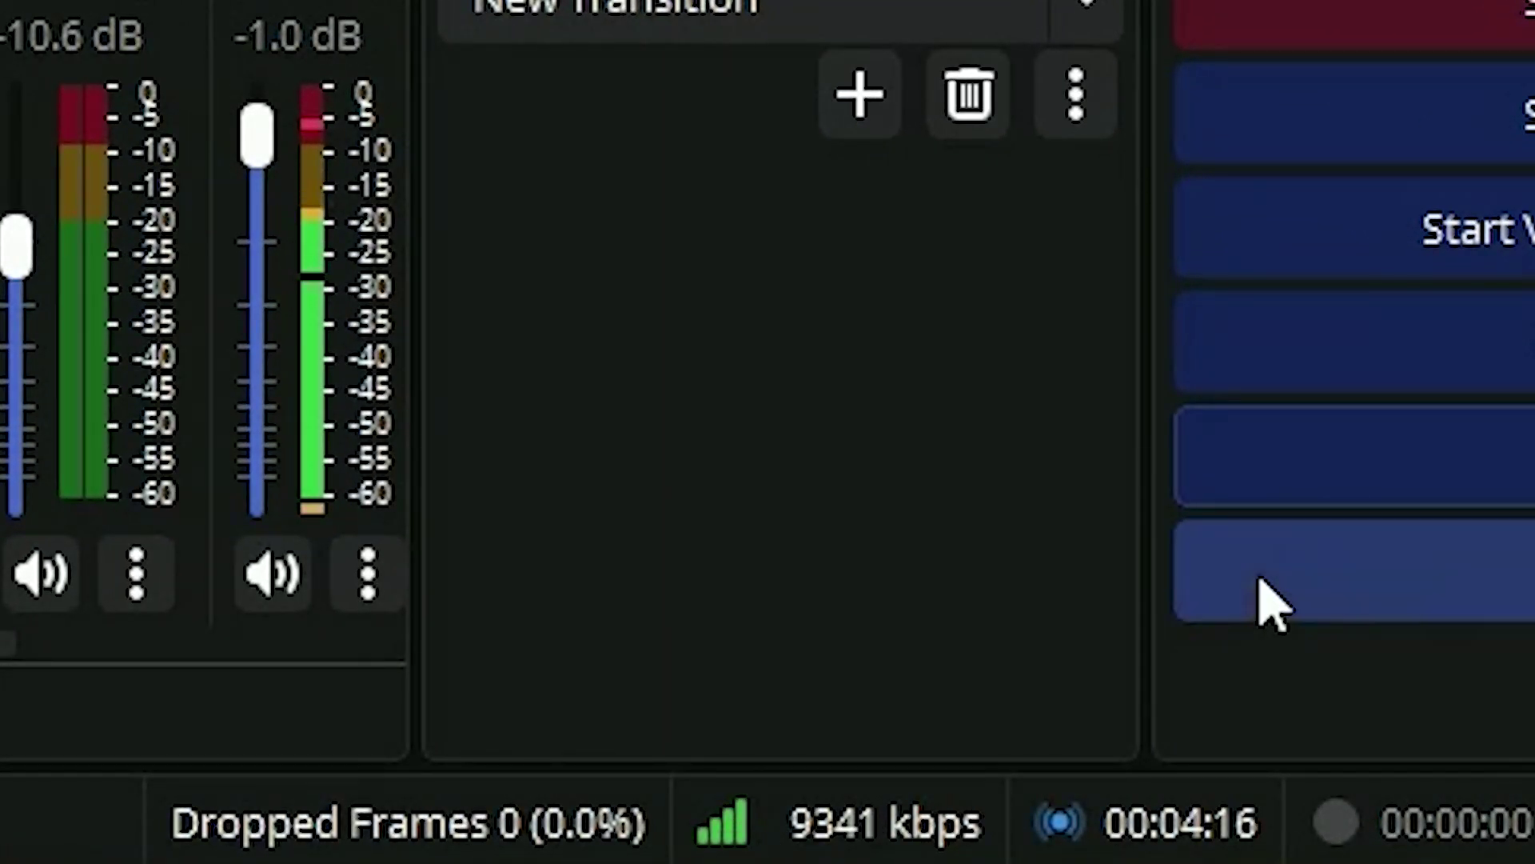
Look over the Output and Stream settings pages, then close Settings with OK.
click(1319, 480)
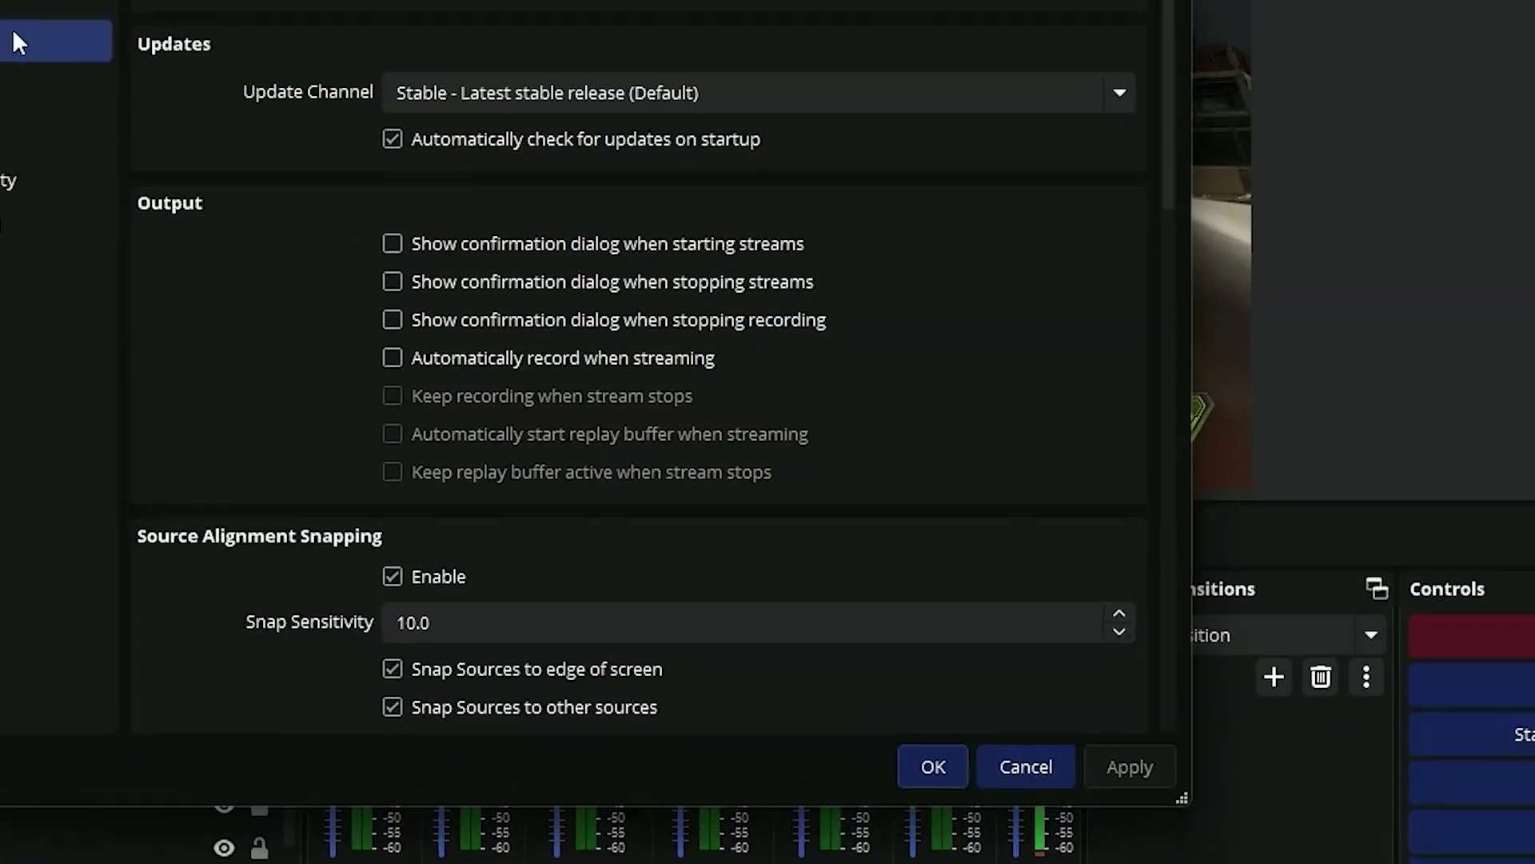
click(272, 192)
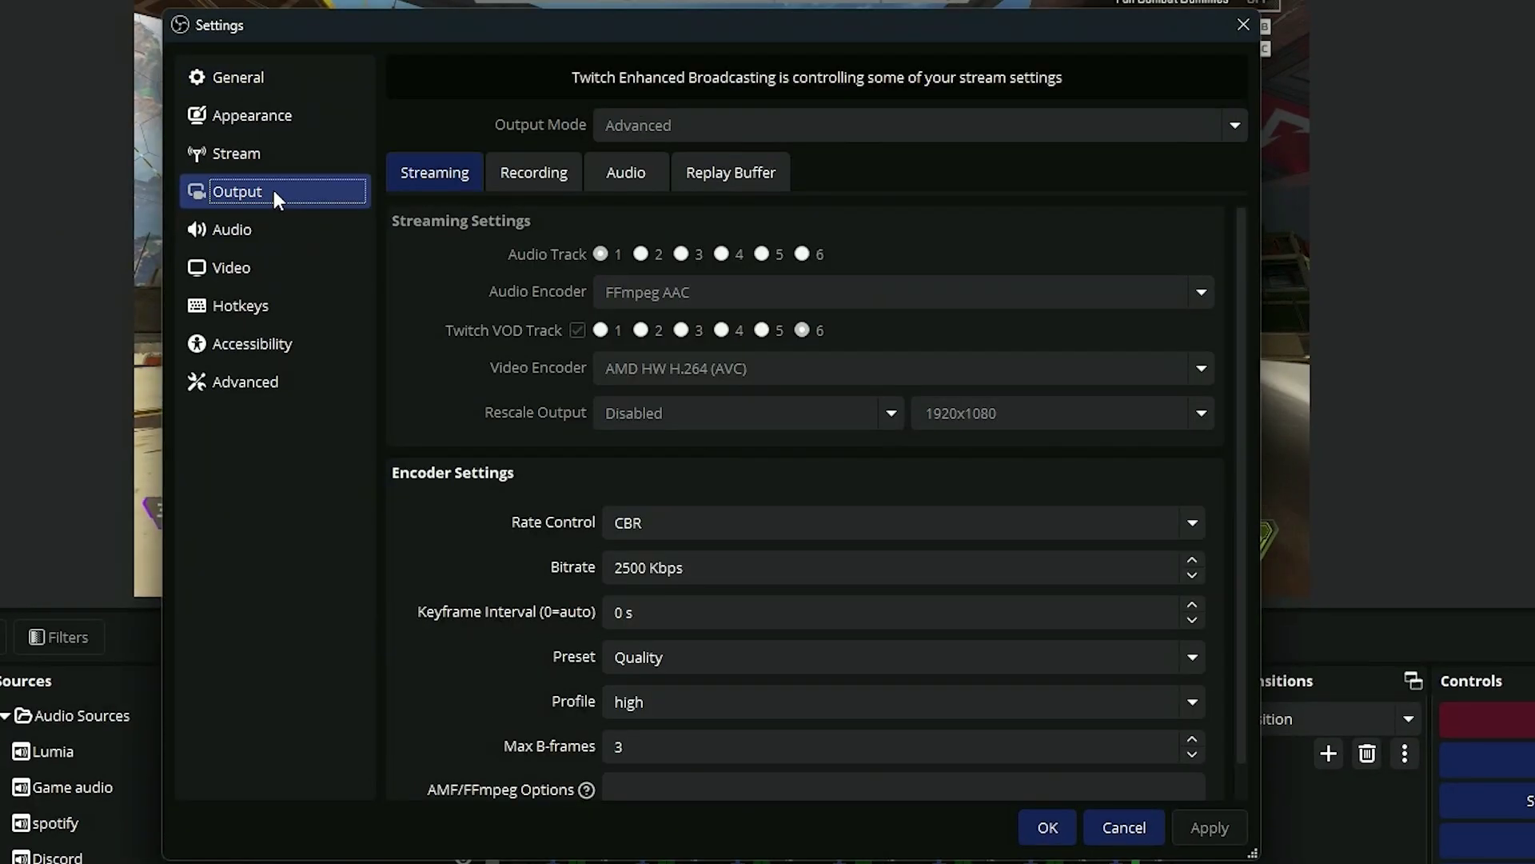
click(273, 165)
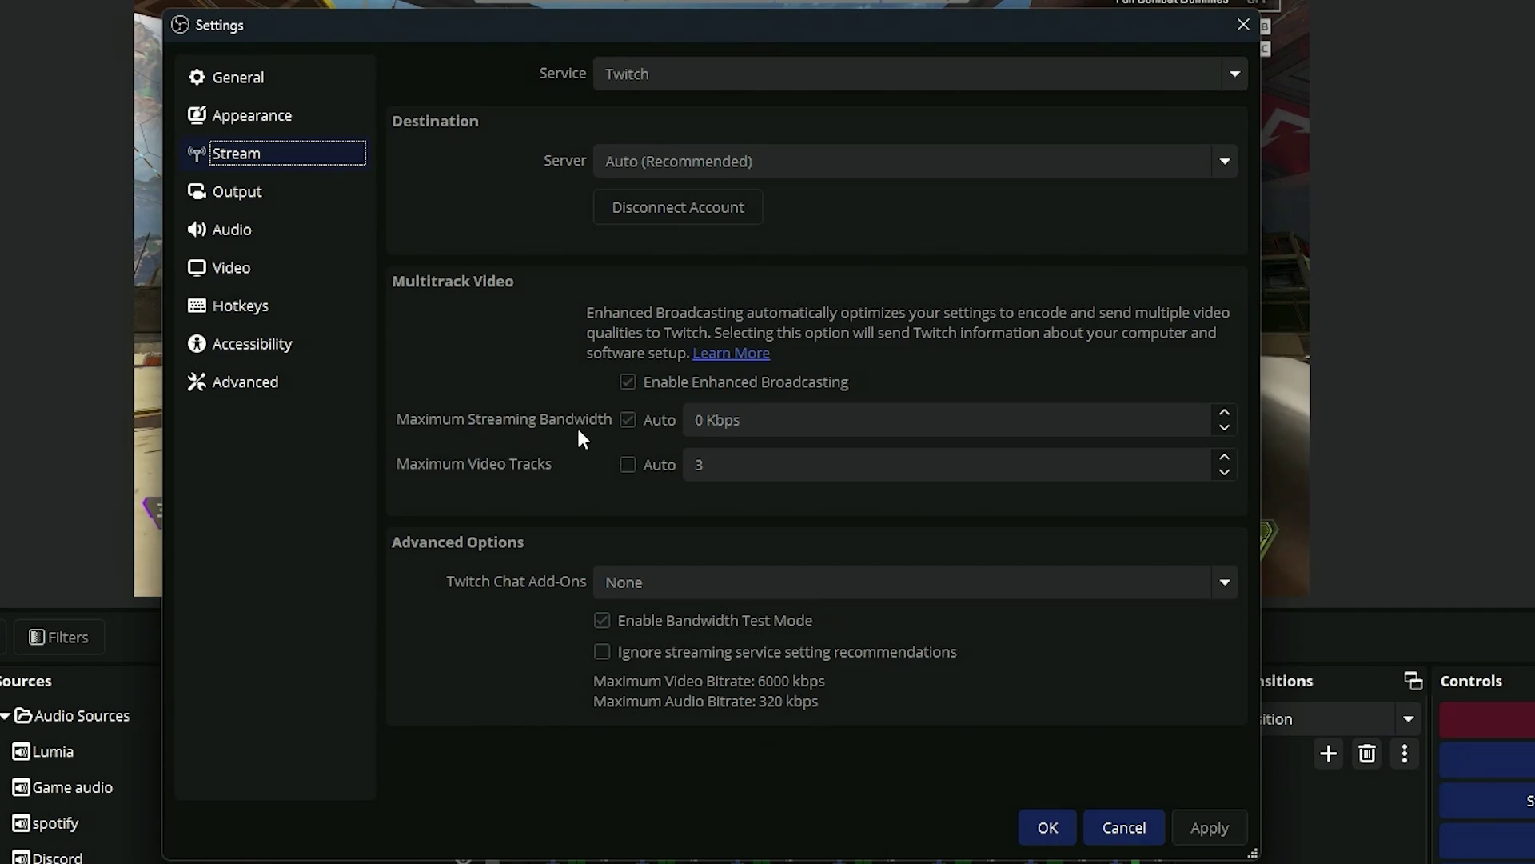
click(1045, 828)
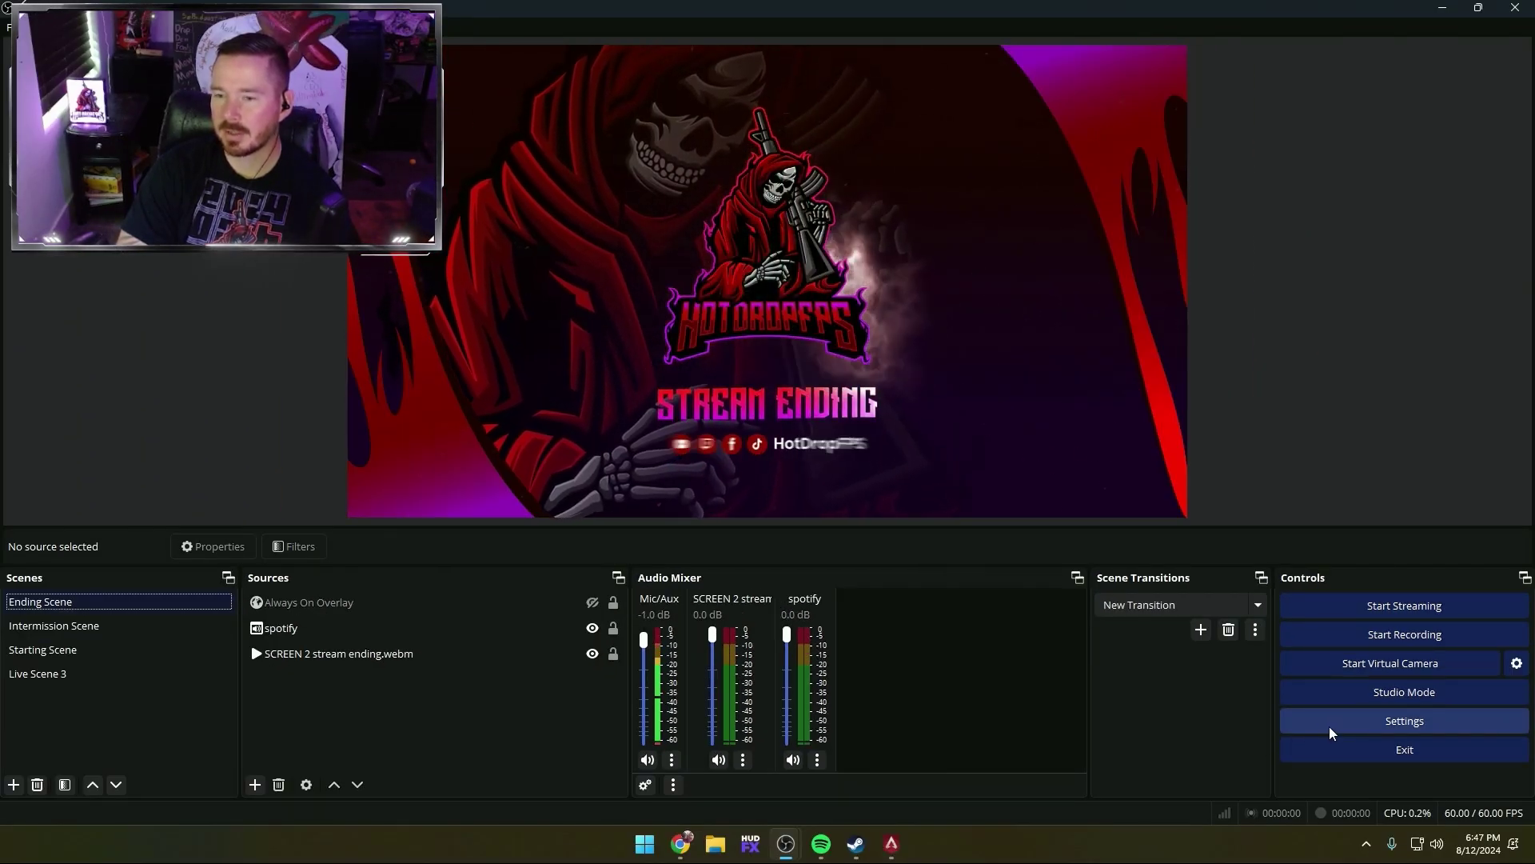
Tick Auto for Maximum Video Tracks in the Stream settings.
click(1330, 720)
click(480, 200)
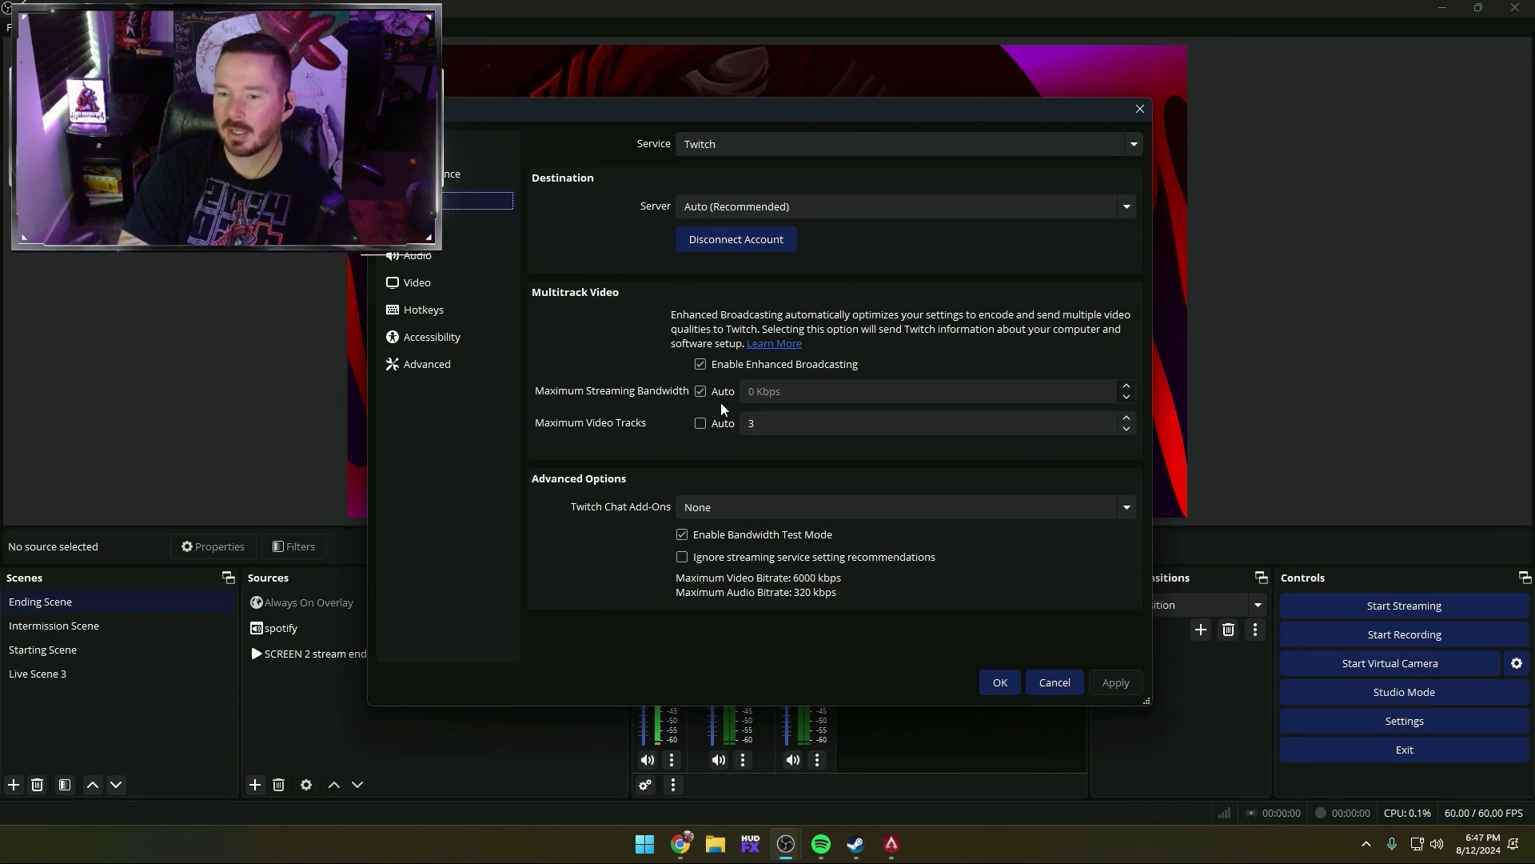
click(1127, 429)
click(700, 424)
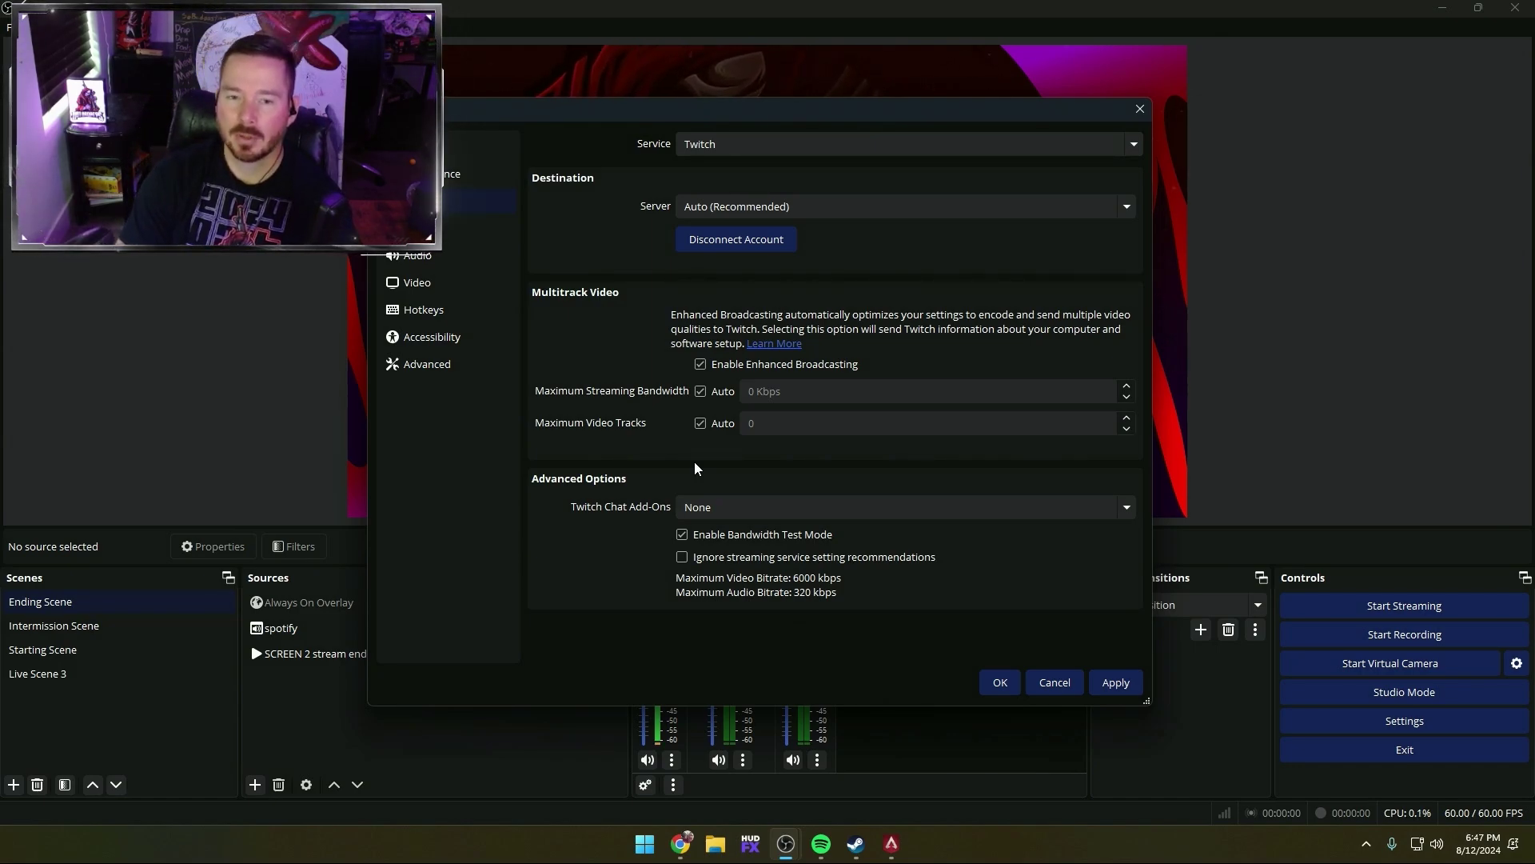
Check the Output encoder and Video pages (1920x1080 at 60 FPS), then save with OK.
click(463, 233)
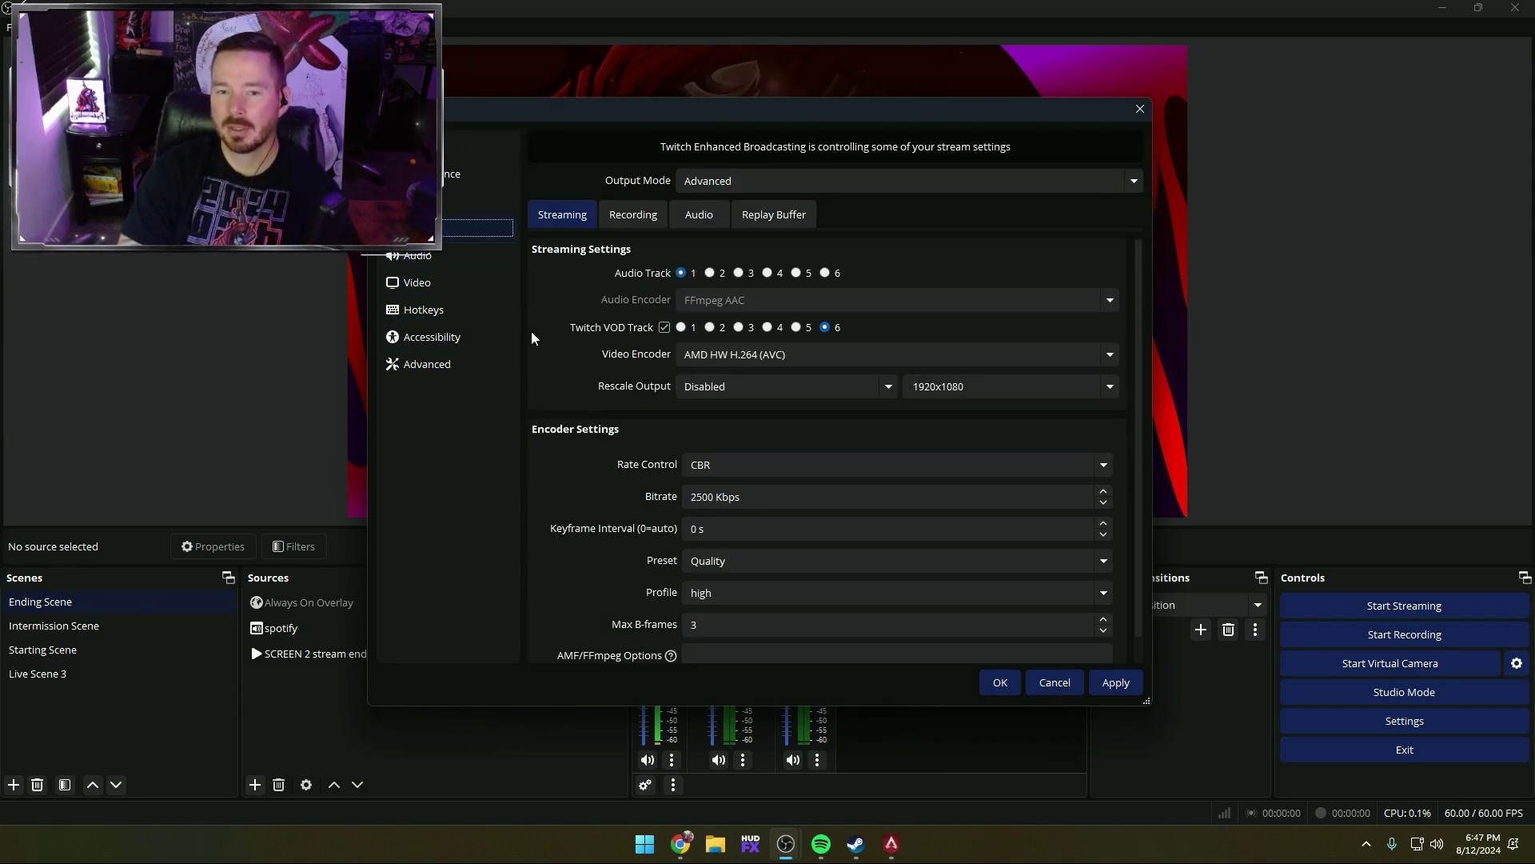
click(439, 278)
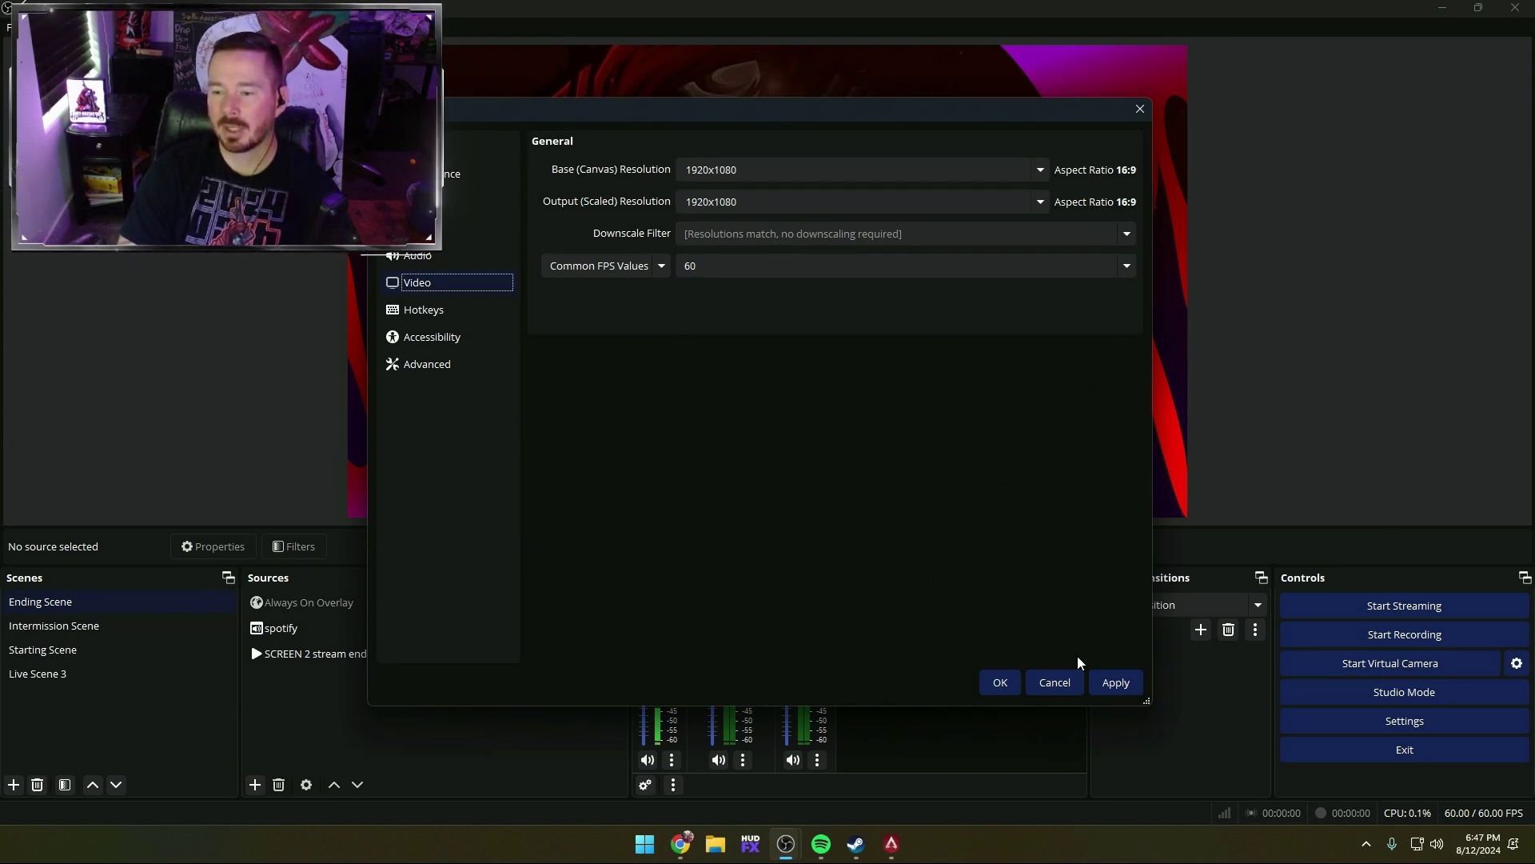
click(995, 681)
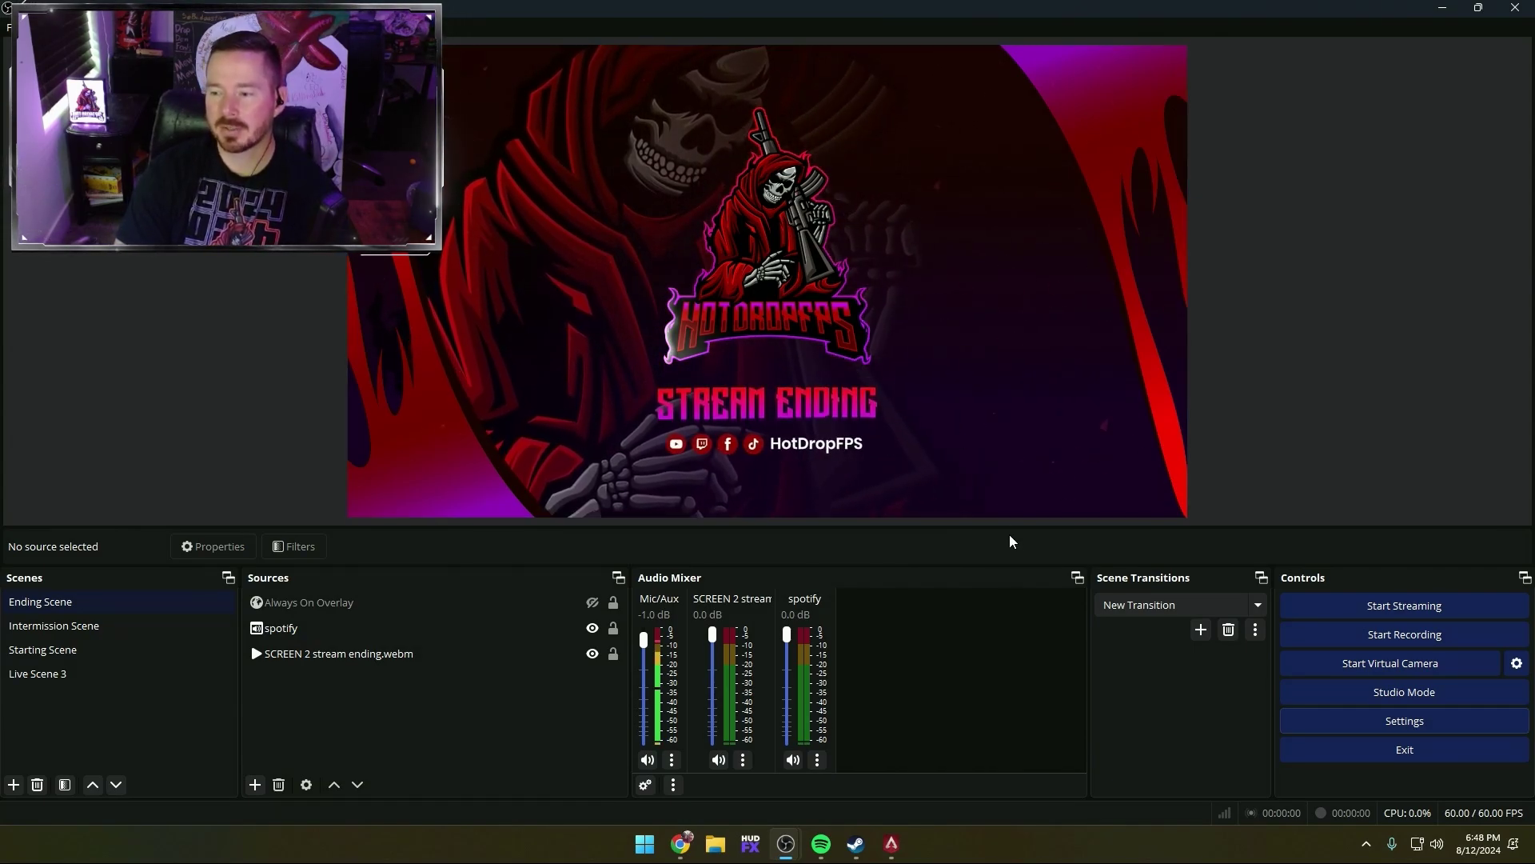
Untick Enable Bandwidth Test Mode in the Stream settings and apply the change.
click(1380, 722)
click(442, 200)
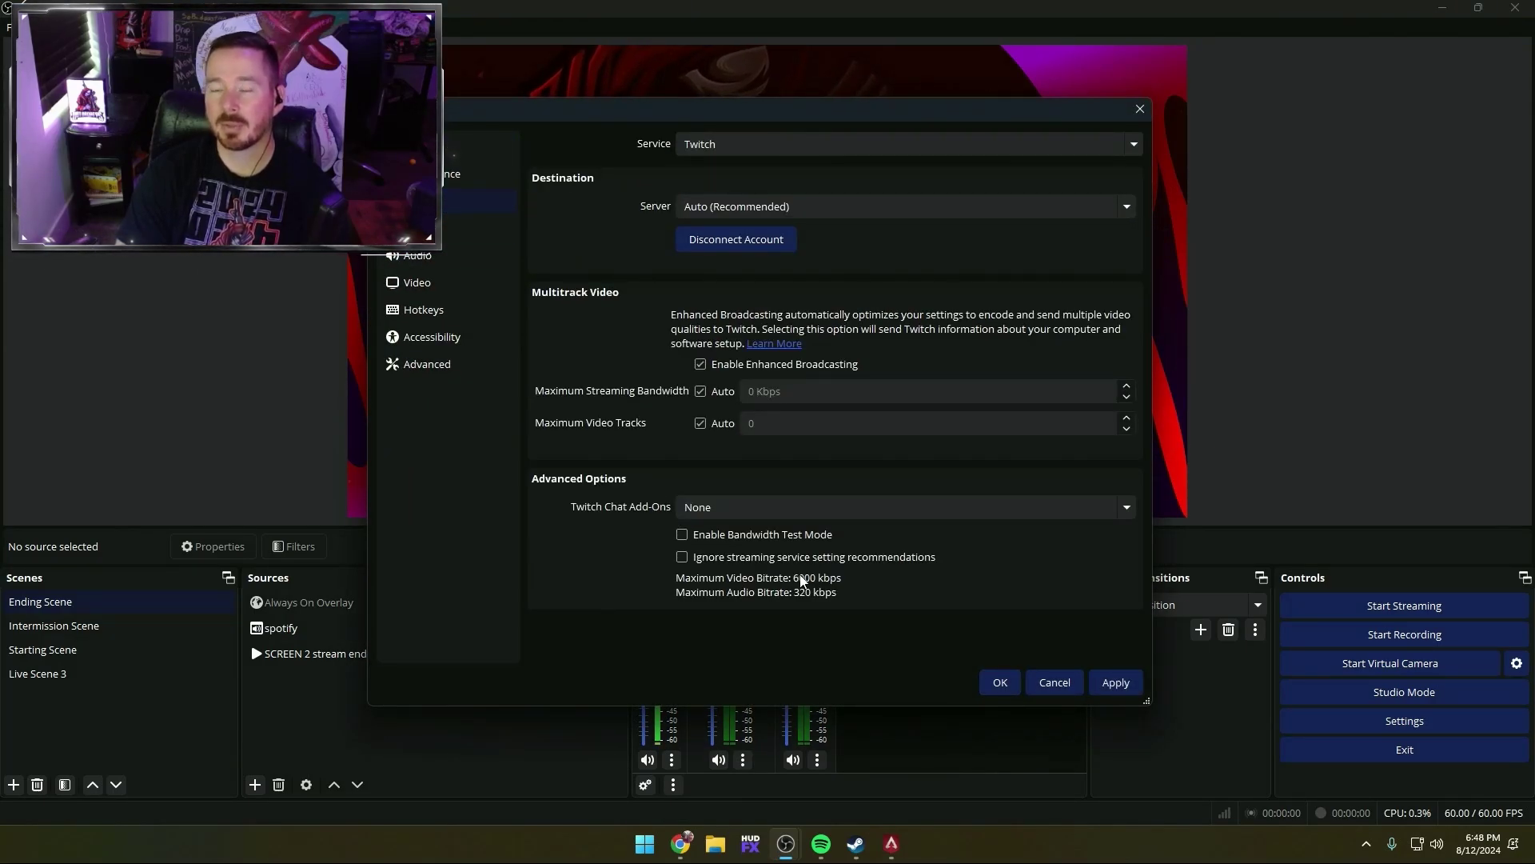
click(999, 681)
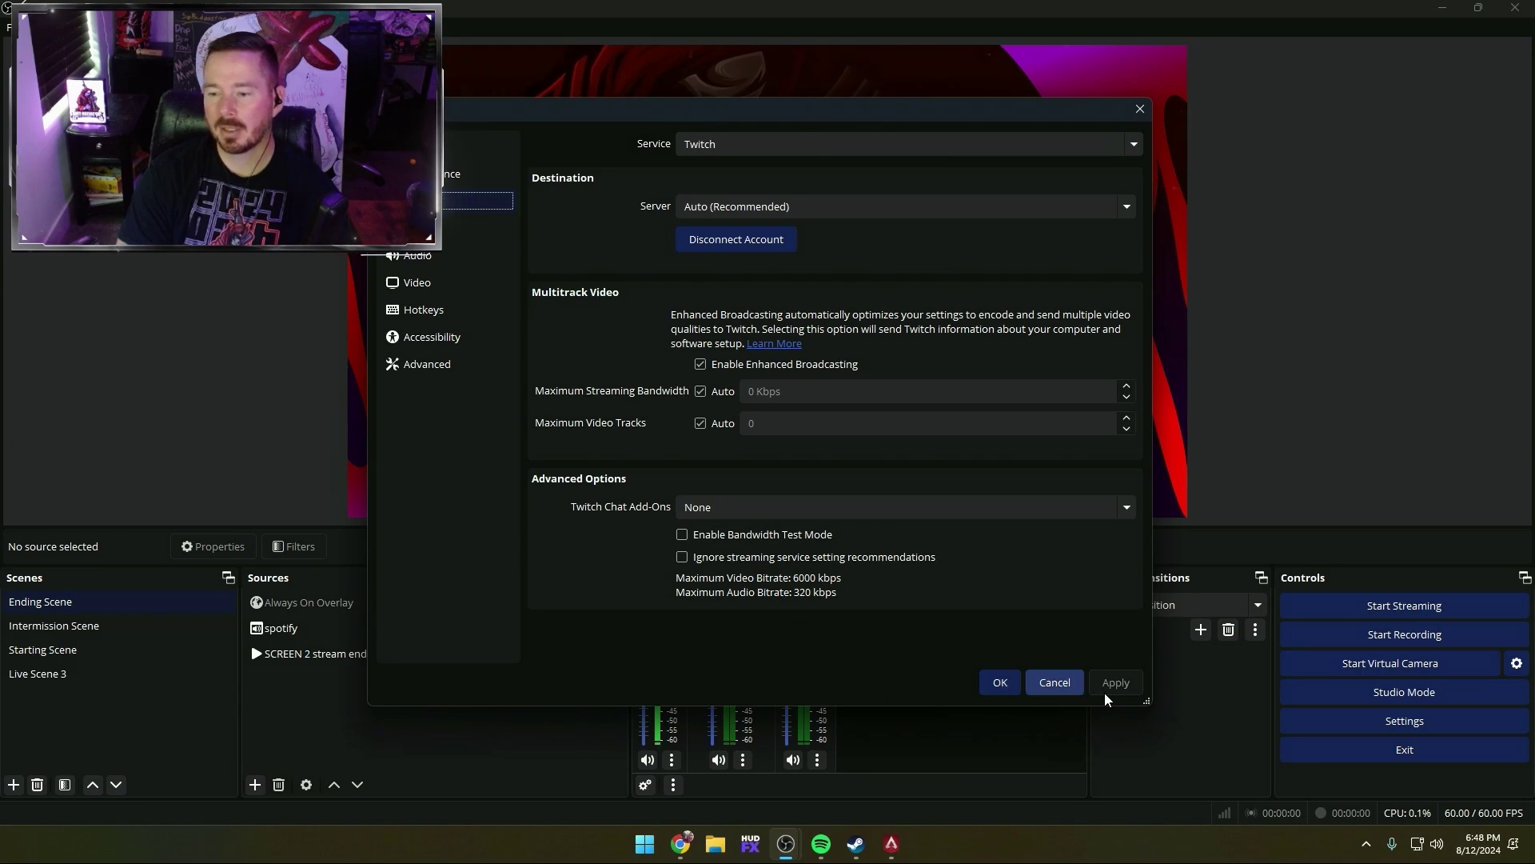